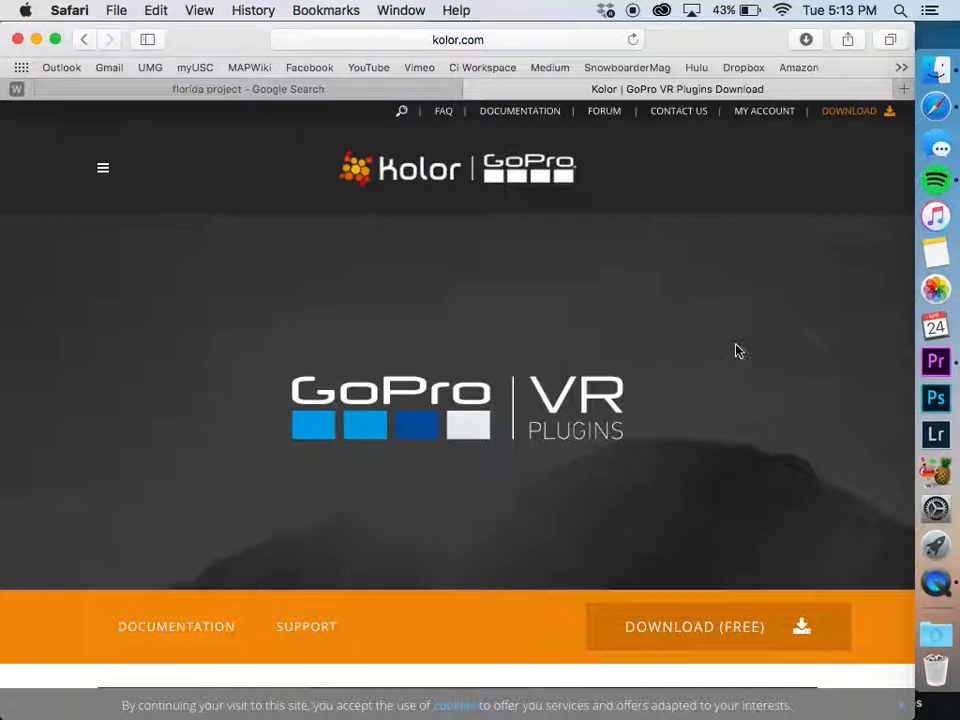
# Switch to Adobe Premiere Pro CC 2018 with the Test project
pyautogui.click(936, 583)
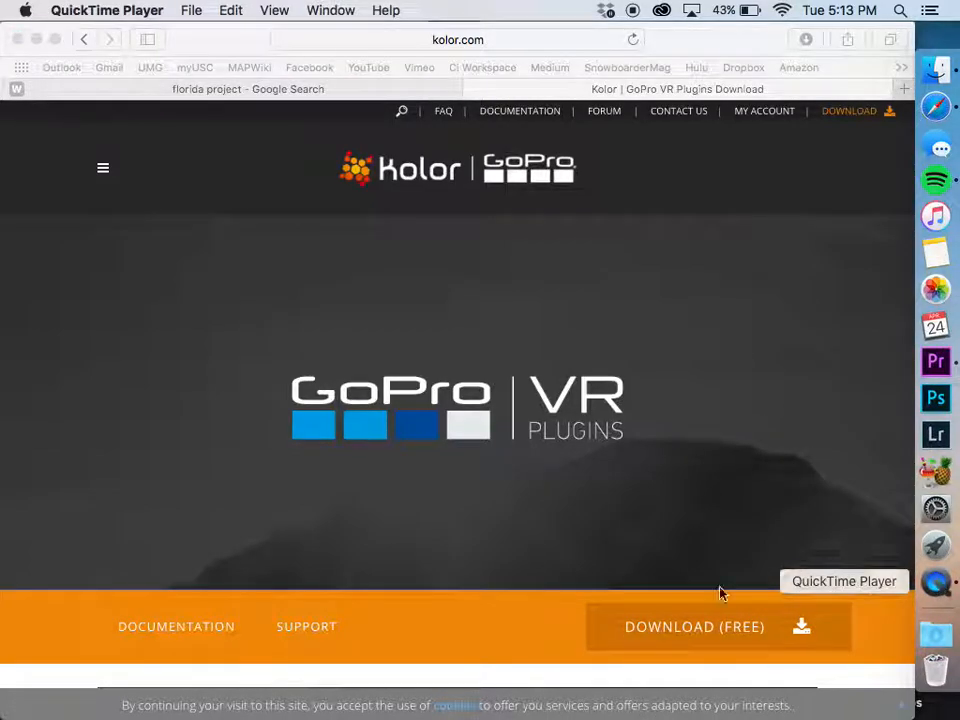
pyautogui.click(490, 420)
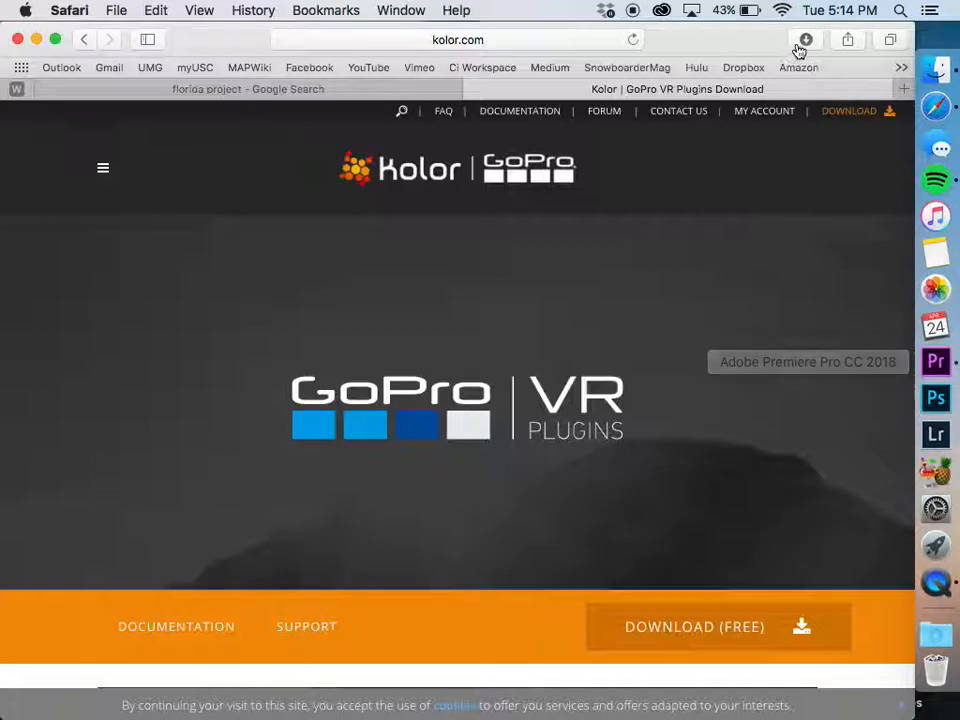
pyautogui.click(933, 363)
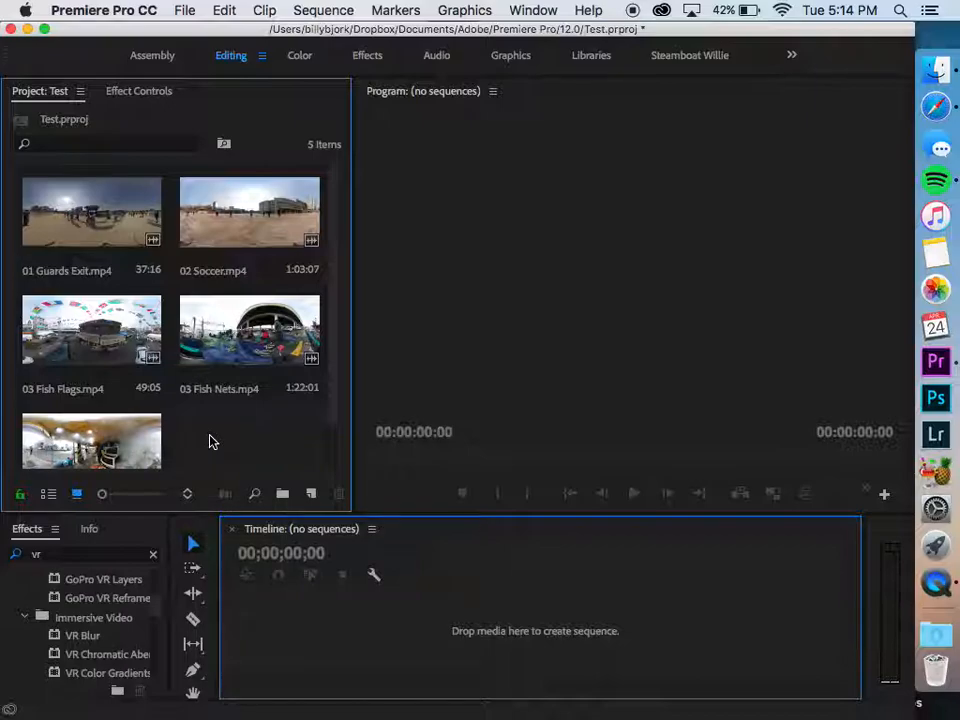
# Clear the effects search, maximize the Effects list and expand Video Effects down to the GoPro VR folder
pyautogui.click(153, 554)
pyautogui.doubleClick(125, 529)
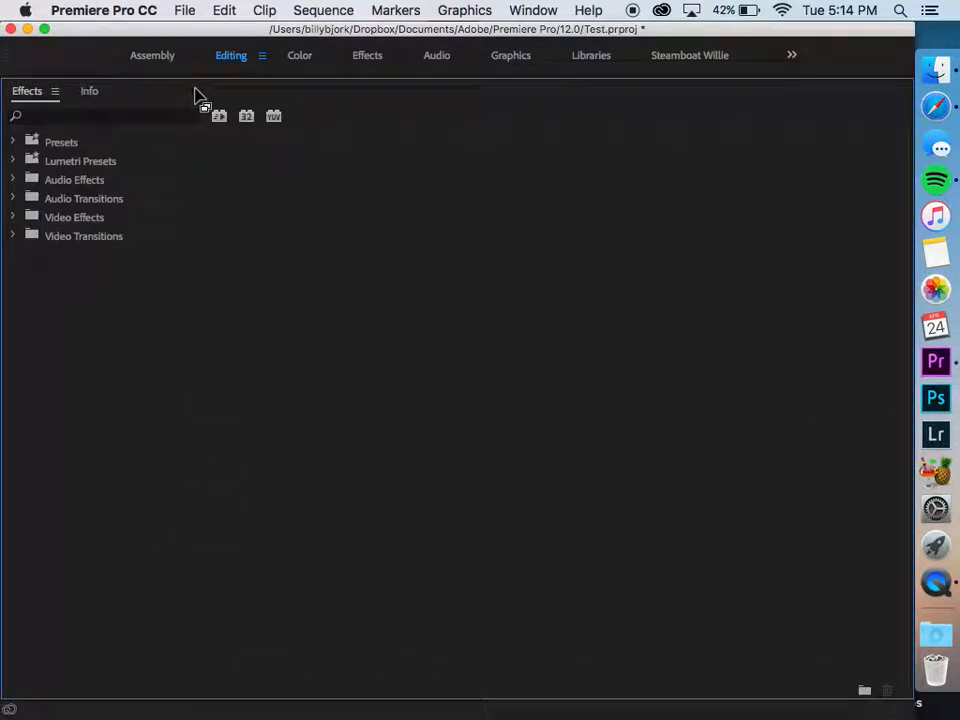
pyautogui.click(36, 117)
pyautogui.click(14, 218)
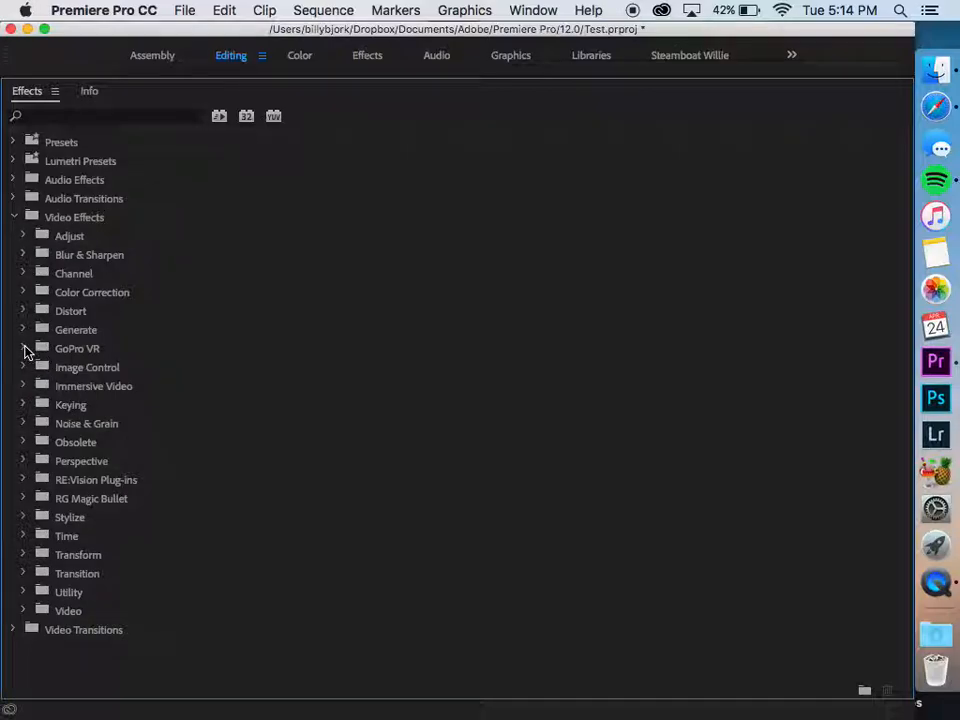
pyautogui.click(24, 348)
# Examine the GoPro VR Horizon, GoPro VR Layers and GoPro VR Reframe effects
pyautogui.click(117, 370)
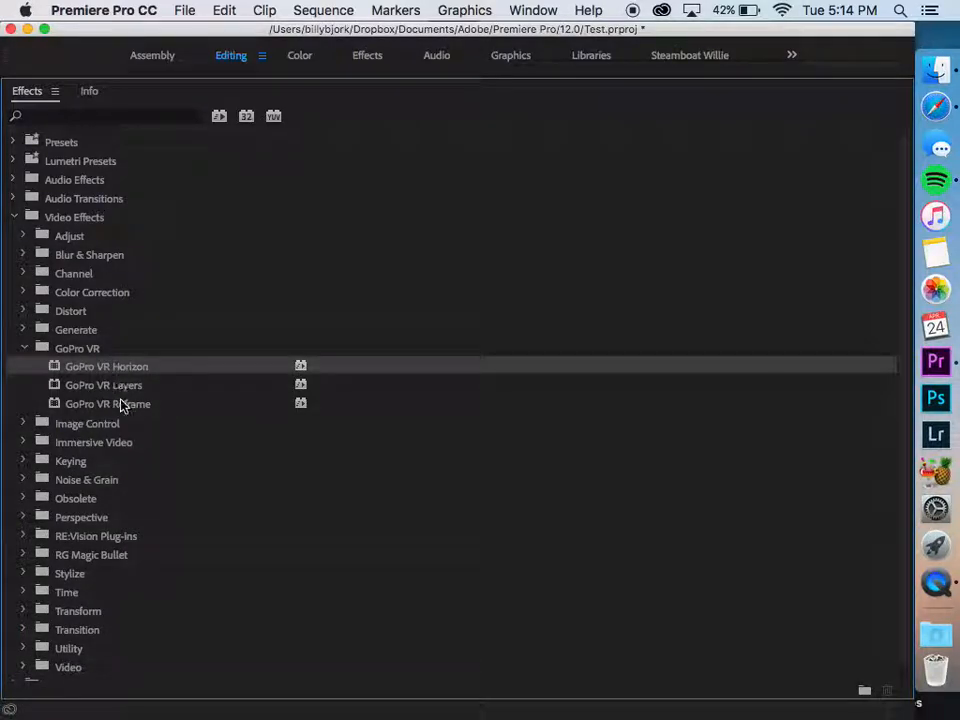
pyautogui.click(121, 391)
pyautogui.click(128, 405)
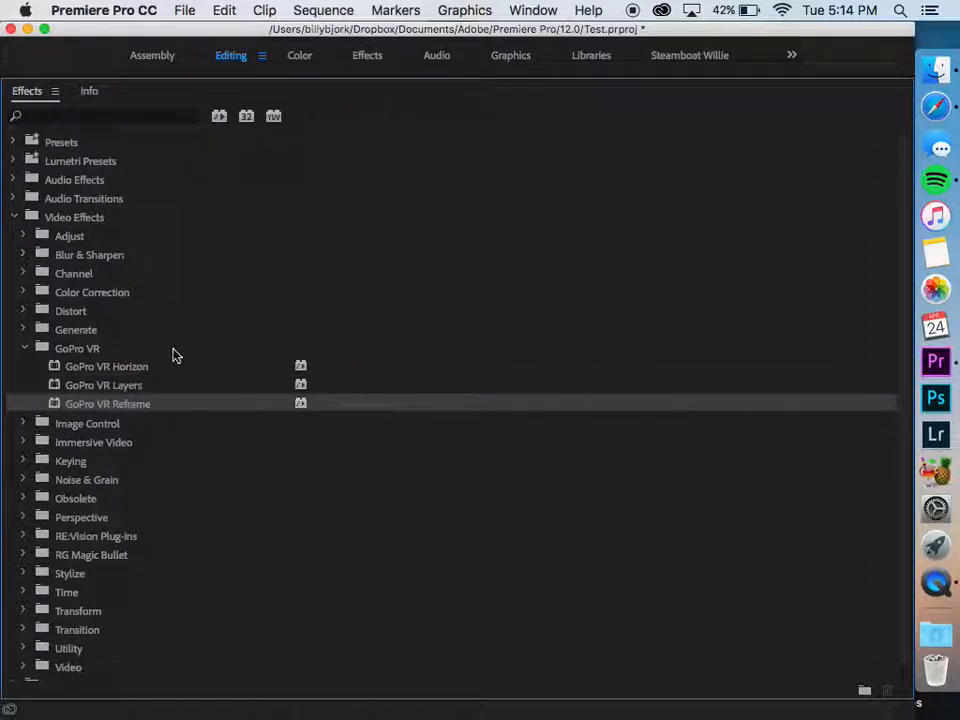
pyautogui.click(163, 370)
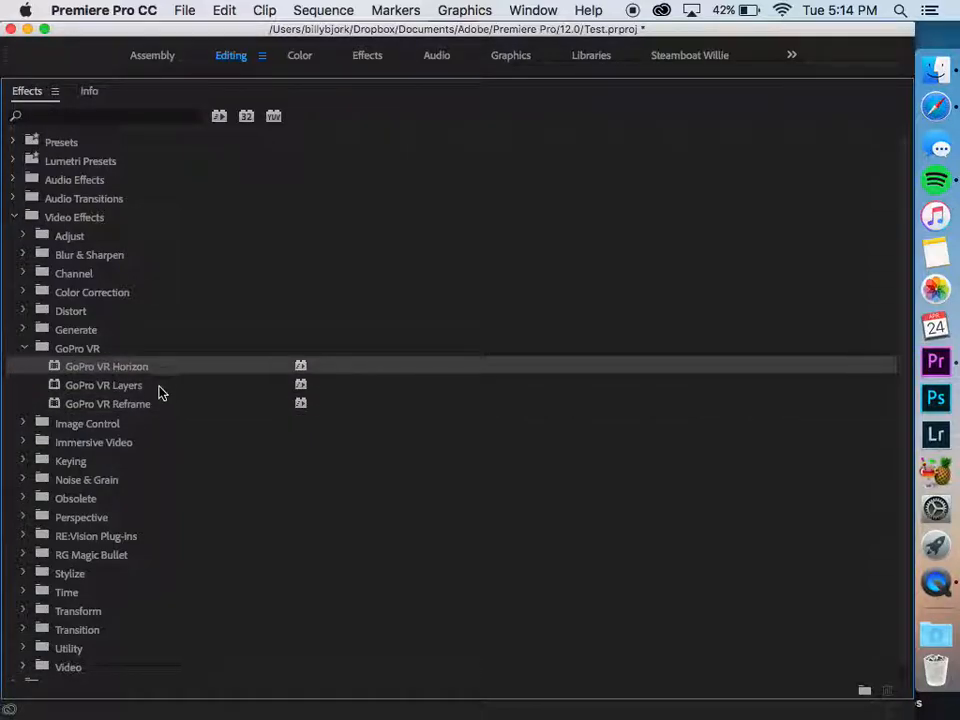
pyautogui.click(158, 388)
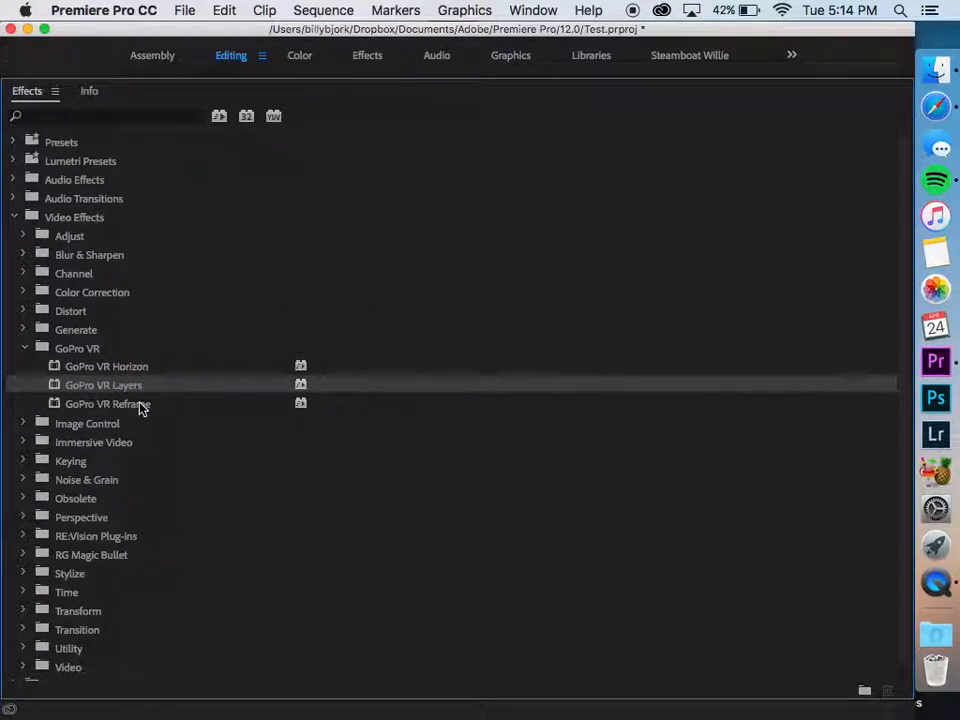
pyautogui.click(141, 406)
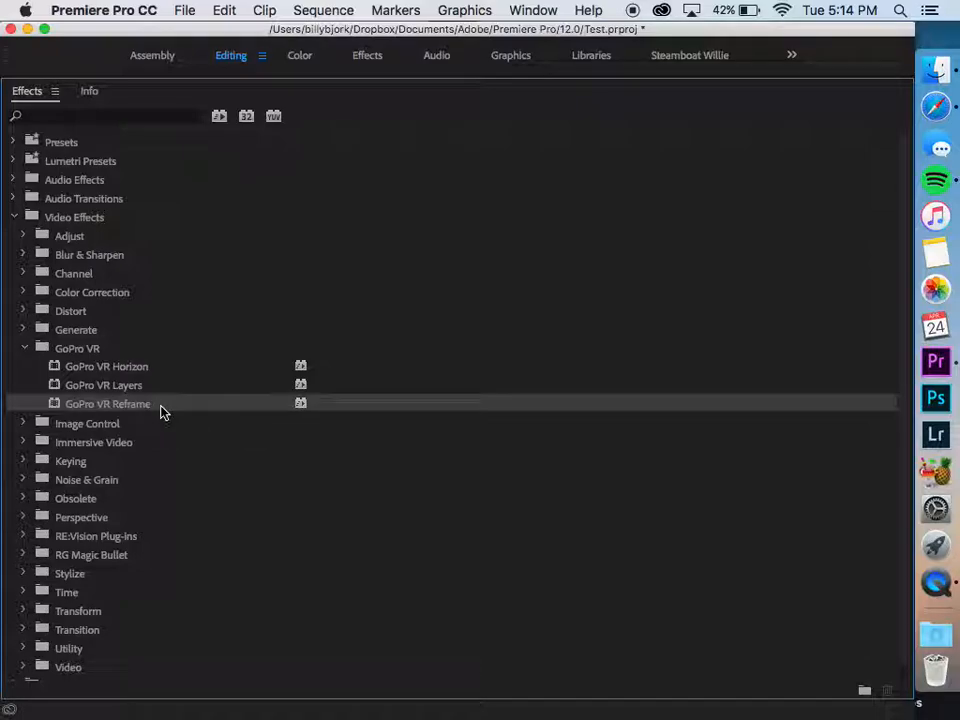
# Restore the normal workspace layout and bring the GoPro VR effects into view
pyautogui.press('`')
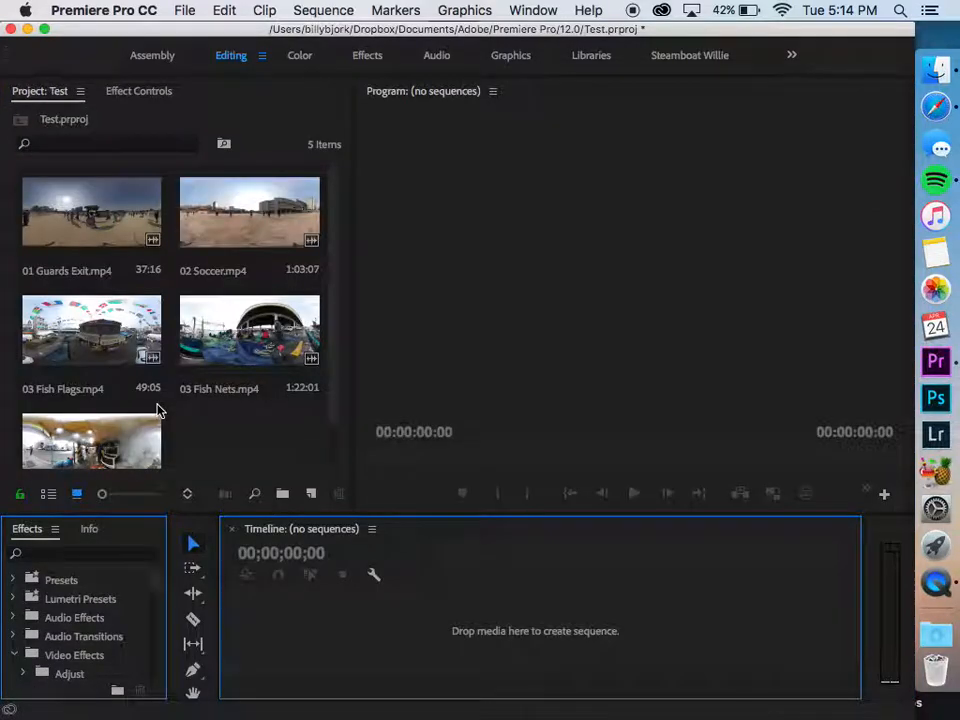
pyautogui.scroll(-5, 75, 610)
pyautogui.scroll(-3, 88, 680)
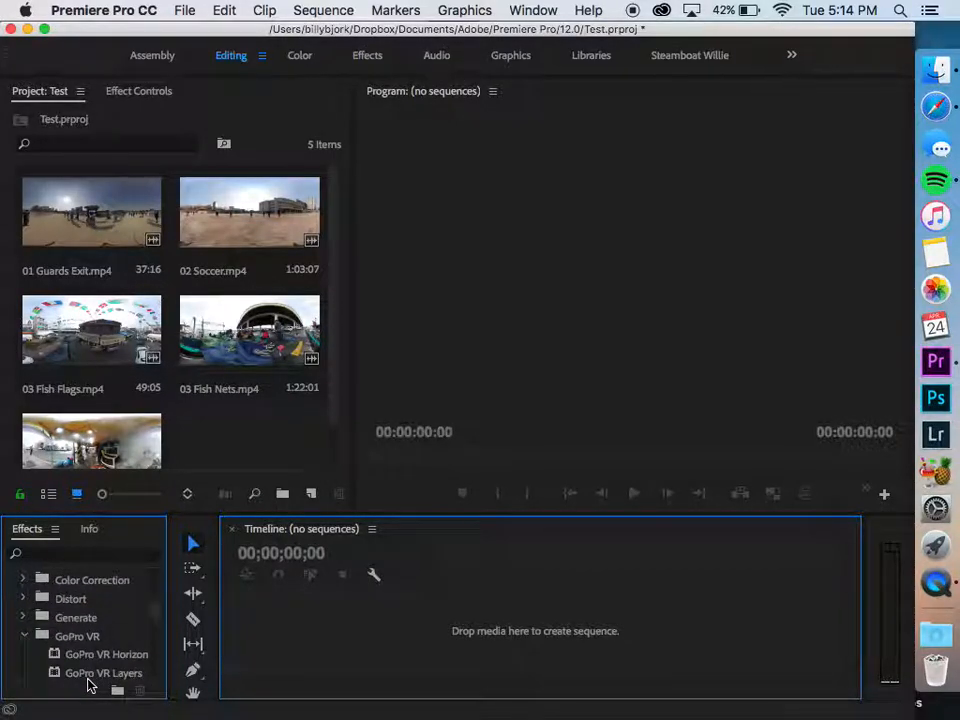
# Create a new sequence from 03 Fish Flags.mp4 and enlarge its clip display in the timeline
pyautogui.click(248, 424)
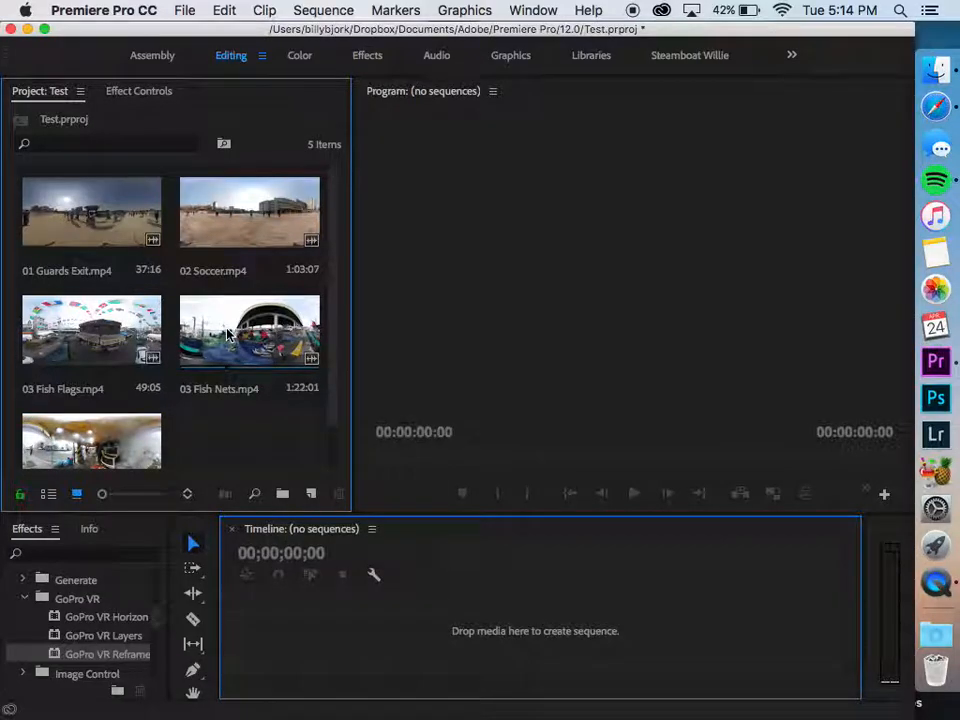
pyautogui.click(72, 322)
pyautogui.moveTo(72, 322); pyautogui.dragTo(370, 617)
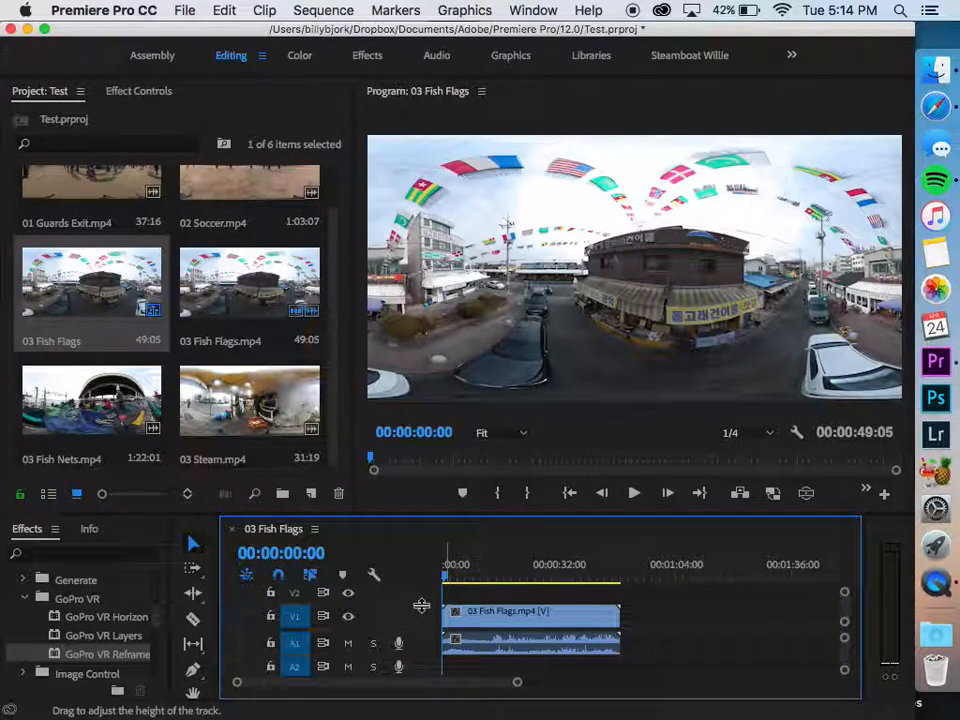
pyautogui.moveTo(422, 589); pyautogui.dragTo(422, 587)
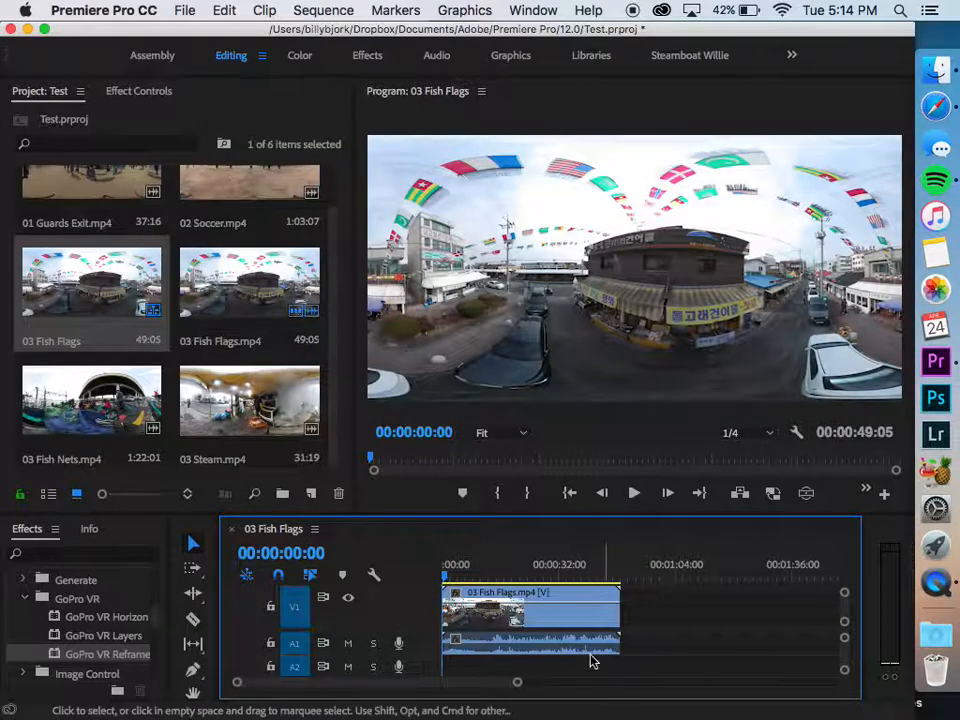
pyautogui.press('=')
# Apply the GoPro VR Reframe effect to the 03 Fish Flags clip in the timeline
pyautogui.click(80, 656)
pyautogui.moveTo(80, 656); pyautogui.dragTo(574, 604)
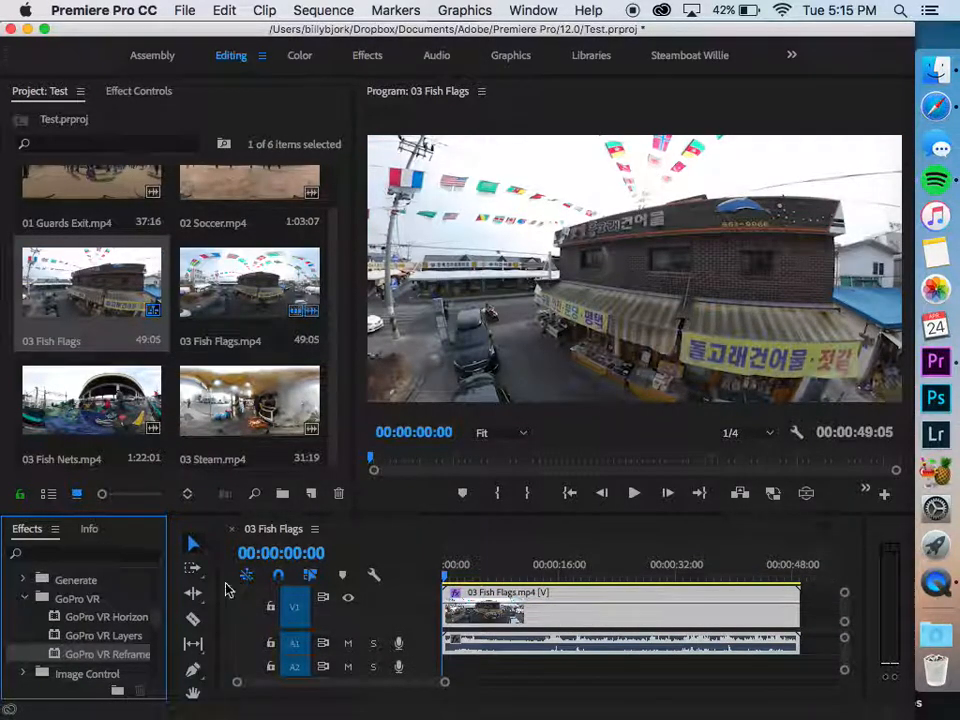
pyautogui.press('super+z')
pyautogui.moveTo(100, 654); pyautogui.dragTo(510, 614)
# Show the clip's effect settings and set the GoPro VR Reframe FOV to 0
pyautogui.click(130, 91)
pyautogui.scroll(-5, 305, 353)
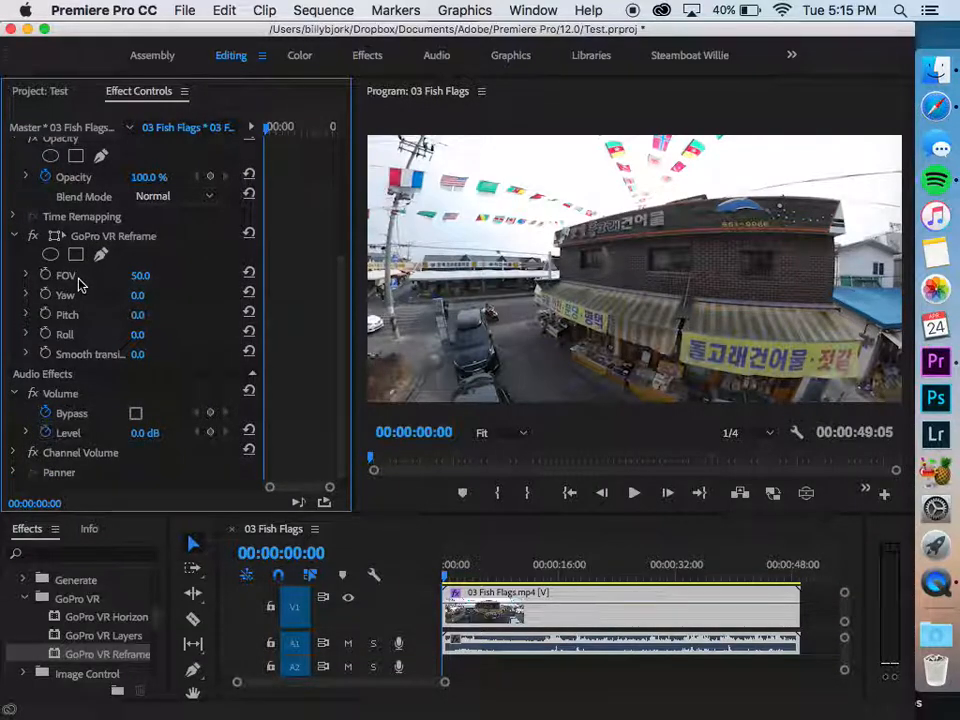
pyautogui.click(138, 276)
pyautogui.write('0')
pyautogui.press('Return')
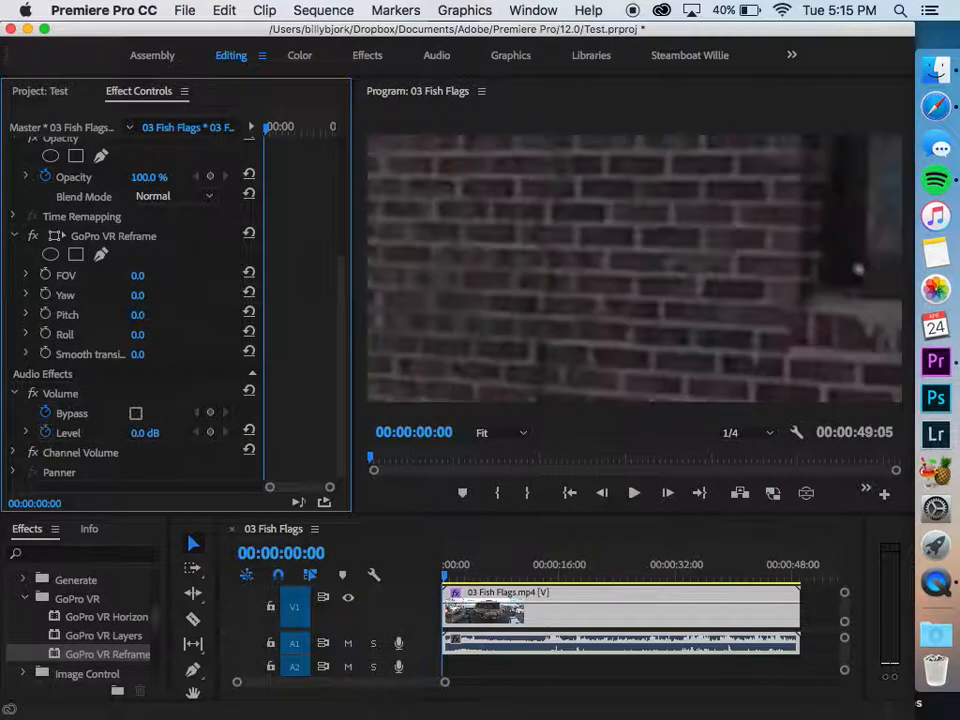
# Set the GoPro VR Reframe FOV back to 50, also trying a narrower value of 44
pyautogui.click(155, 273)
pyautogui.write('50')
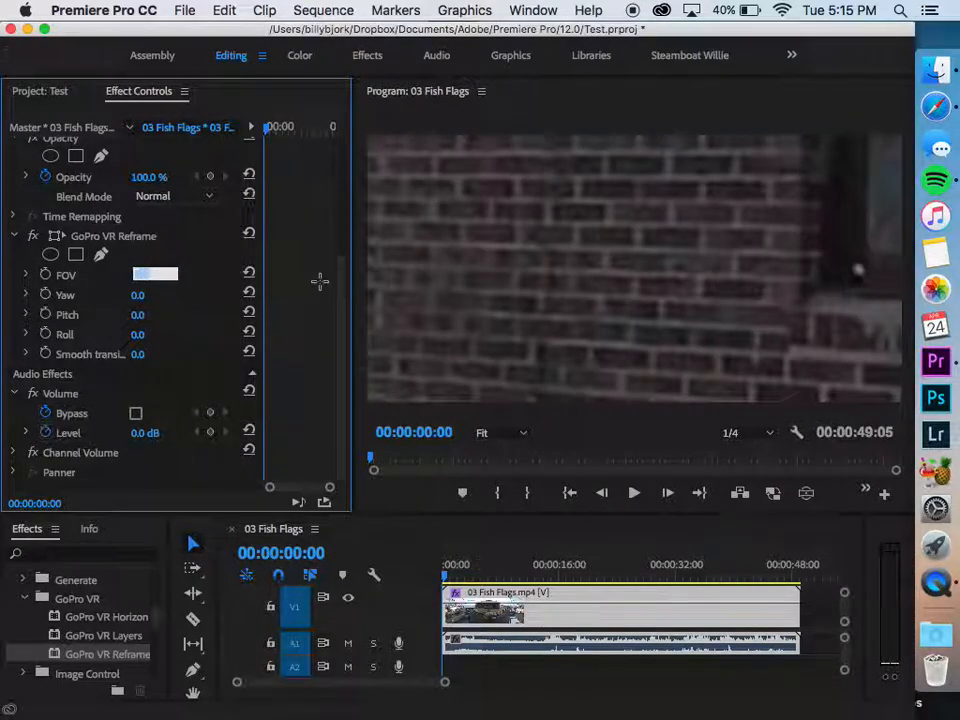
pyautogui.press('Return')
pyautogui.moveTo(138, 278); pyautogui.dragTo(140, 397)
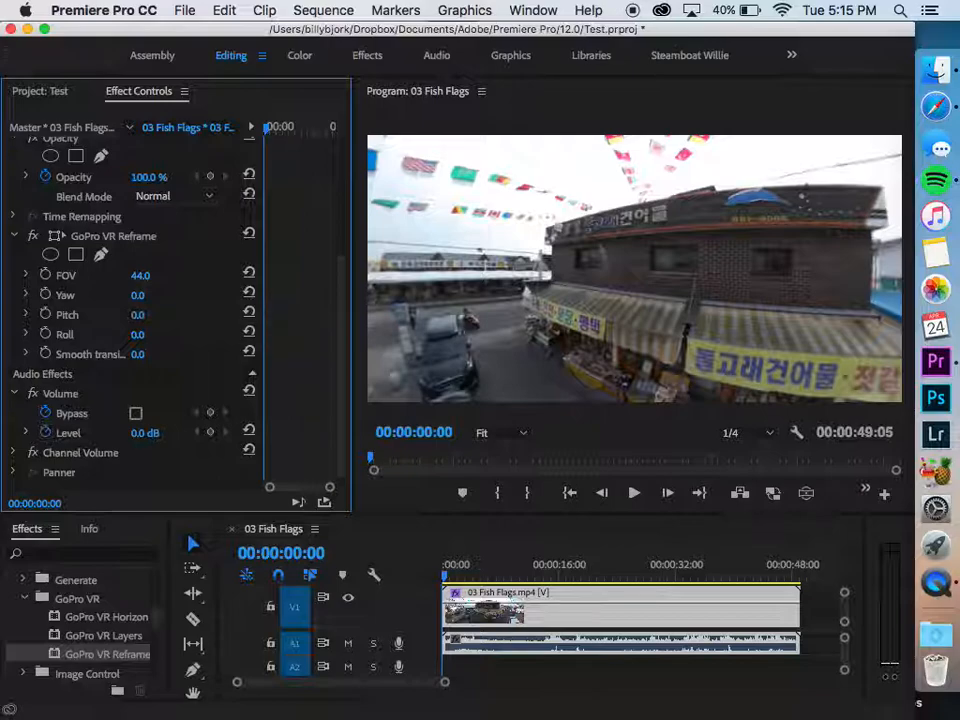
pyautogui.moveTo(132, 278); pyautogui.dragTo(138, 278)
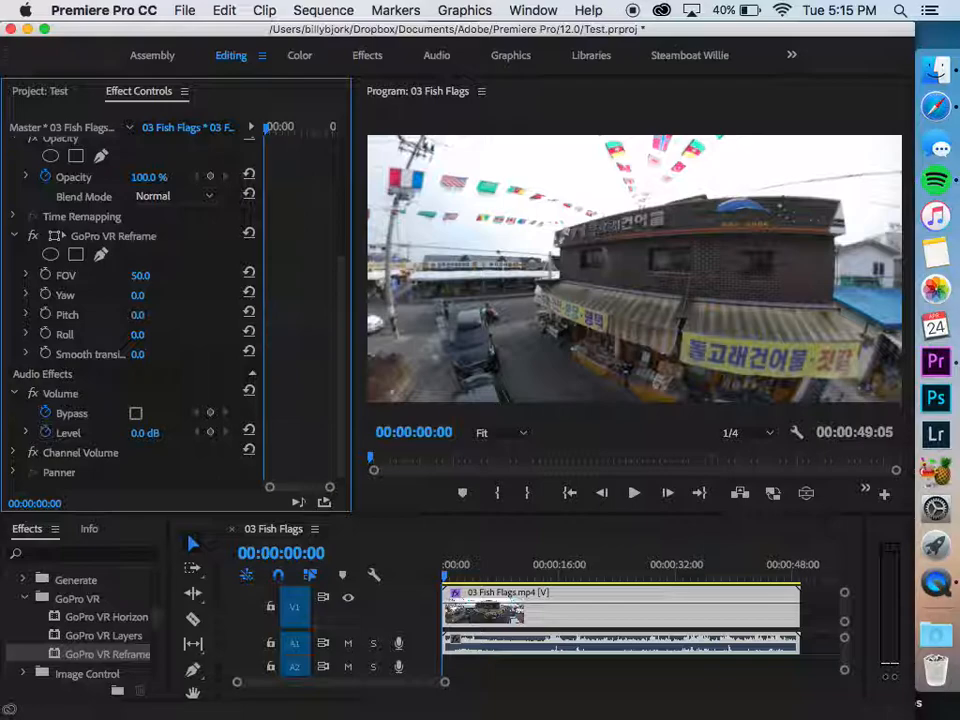
# Set the Reframe effect's FOV to 88 and its pitch to 80° for a tiny-planet view
pyautogui.moveTo(140, 275); pyautogui.dragTo(155, 275)
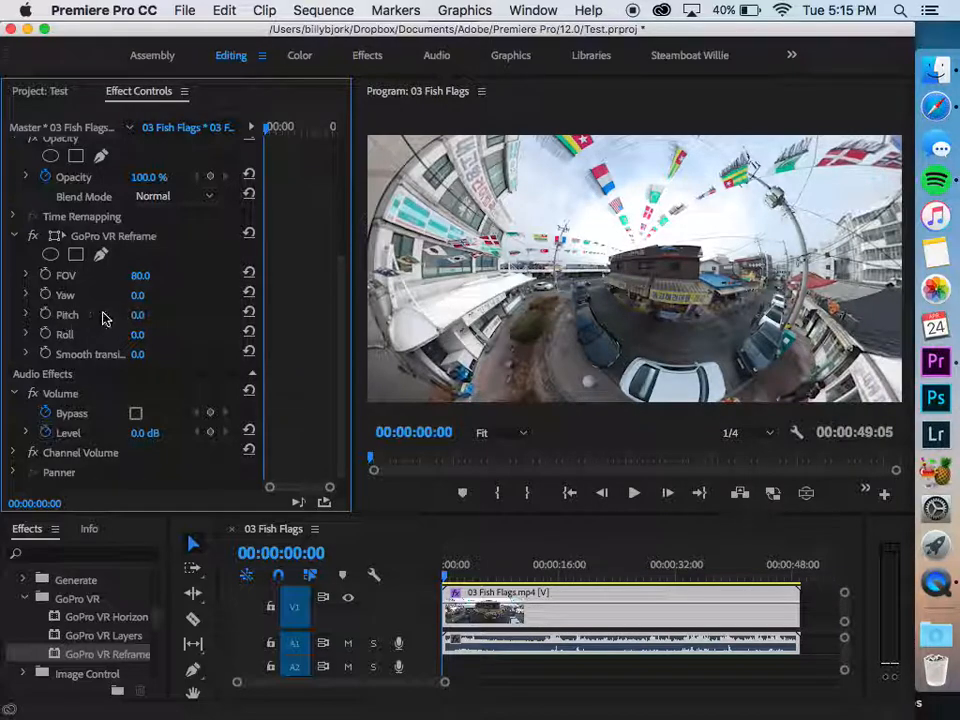
pyautogui.moveTo(140, 316); pyautogui.dragTo(221, 316)
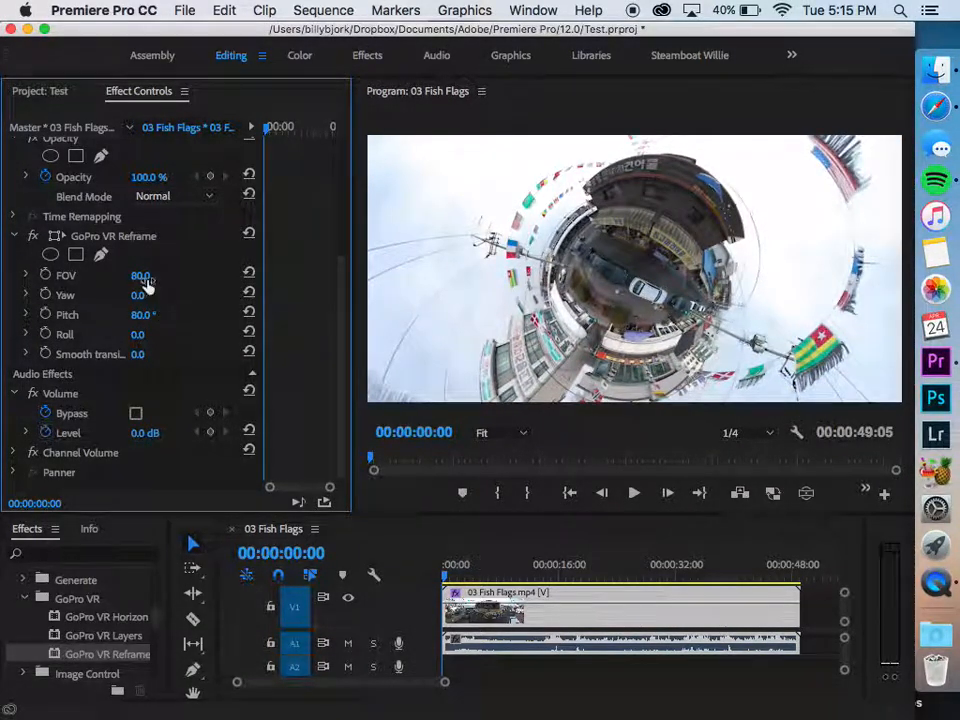
pyautogui.moveTo(140, 275); pyautogui.dragTo(153, 275)
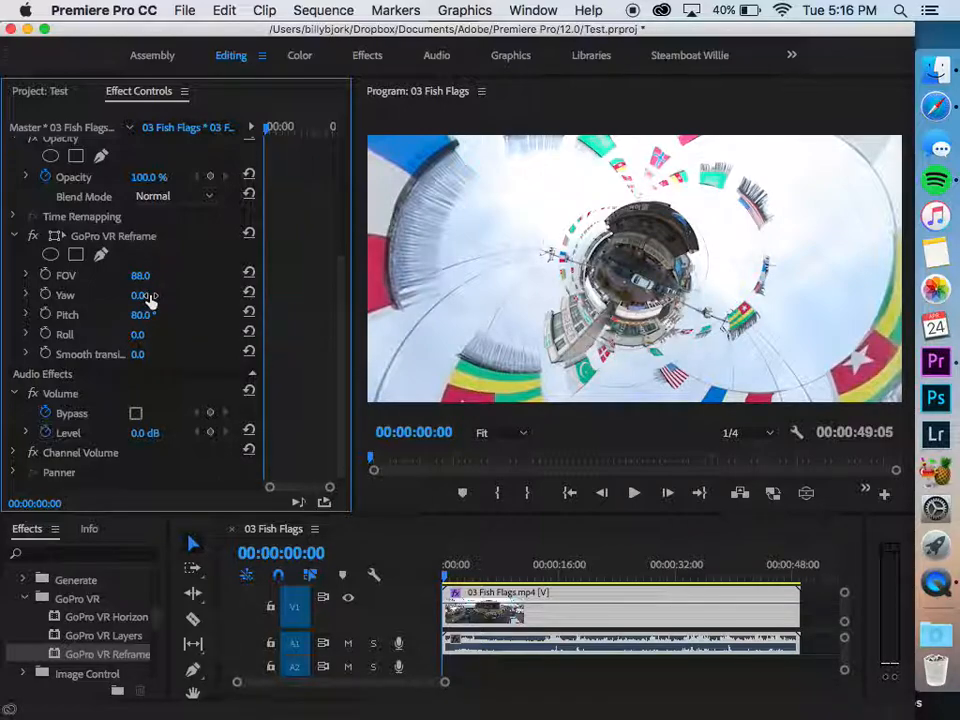
# Set the Reframe pitch to 0° and turn the yaw to 326°
pyautogui.scroll(5, 284, 258)
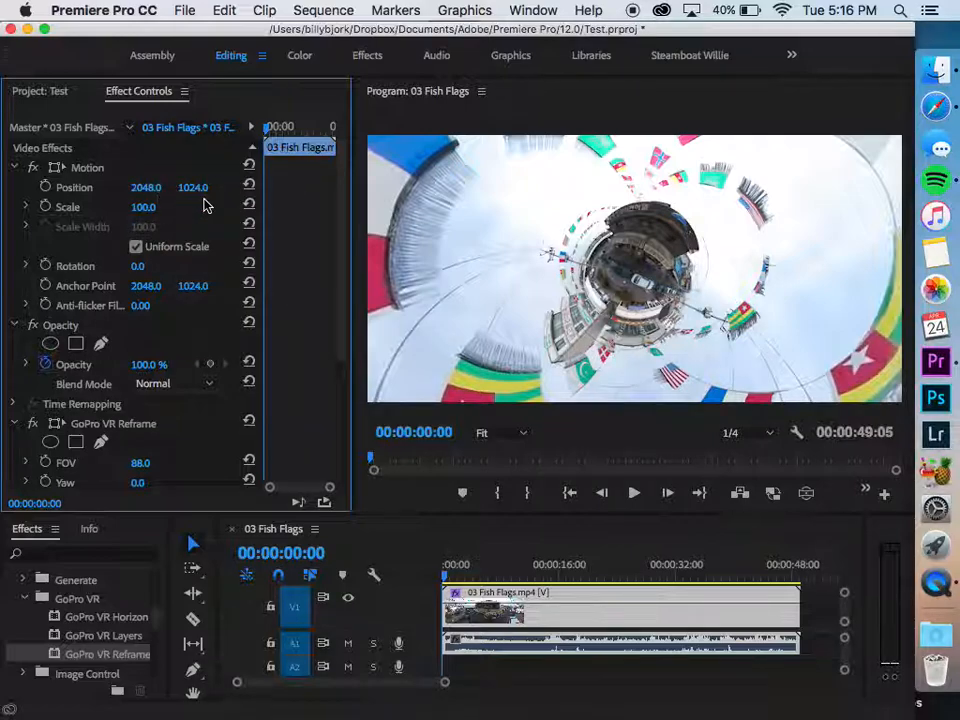
pyautogui.scroll(-5, 306, 253)
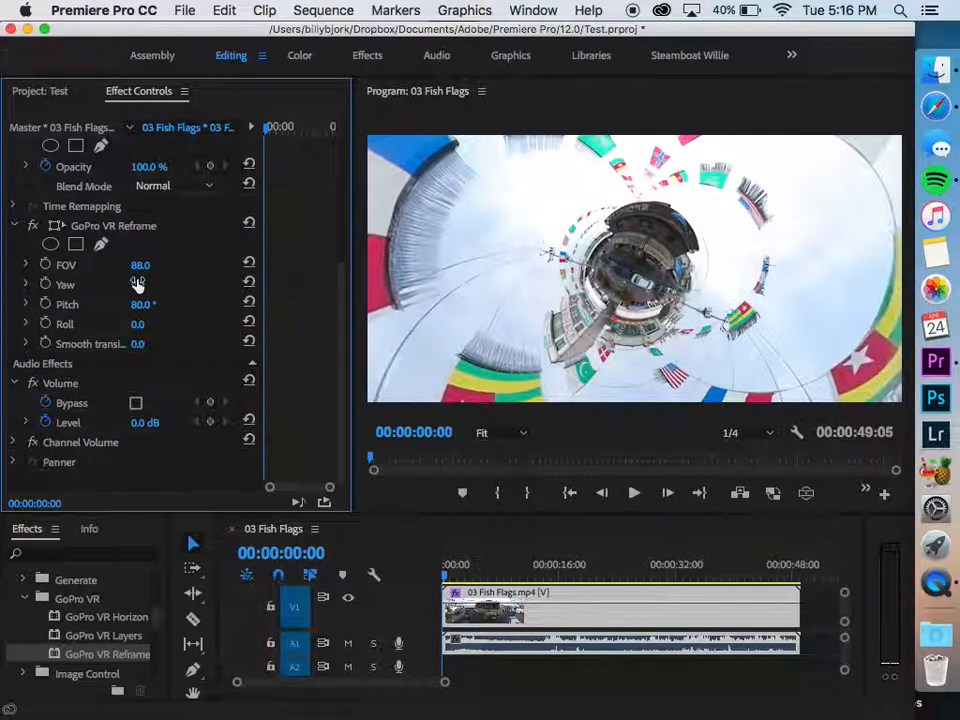
pyautogui.moveTo(137, 284); pyautogui.dragTo(161, 281)
pyautogui.click(143, 304)
pyautogui.write('0')
pyautogui.press('Return')
pyautogui.moveTo(147, 281); pyautogui.dragTo(473, 281)
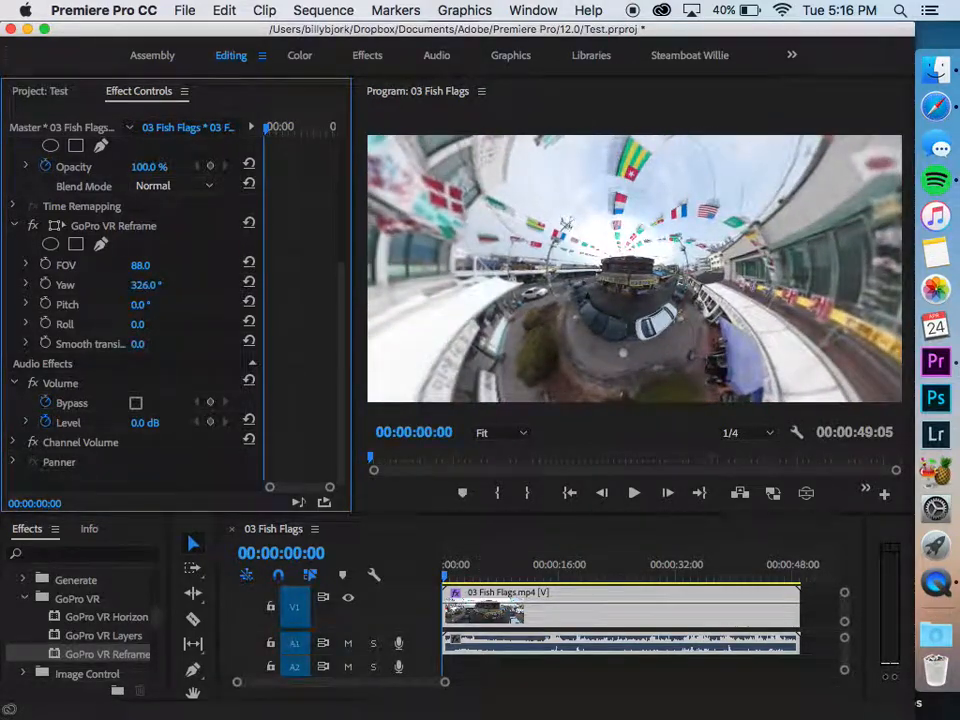
# Try a Reframe pitch of 77° combined with a roll of 50° and a yaw of about 204°
pyautogui.moveTo(143, 304); pyautogui.dragTo(220, 304)
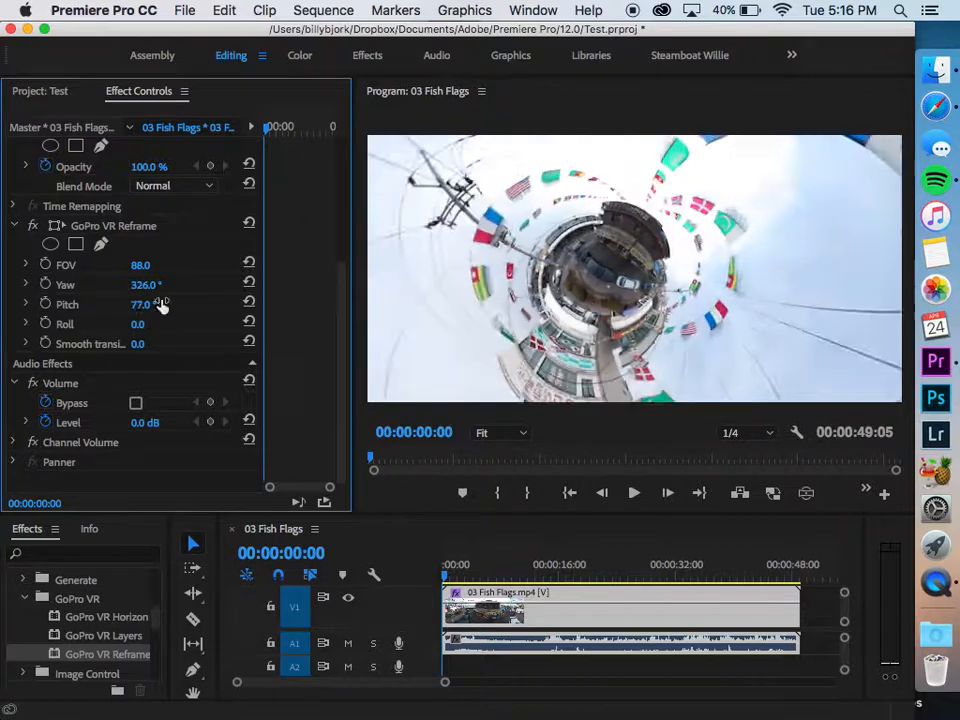
pyautogui.moveTo(150, 284); pyautogui.dragTo(85, 284)
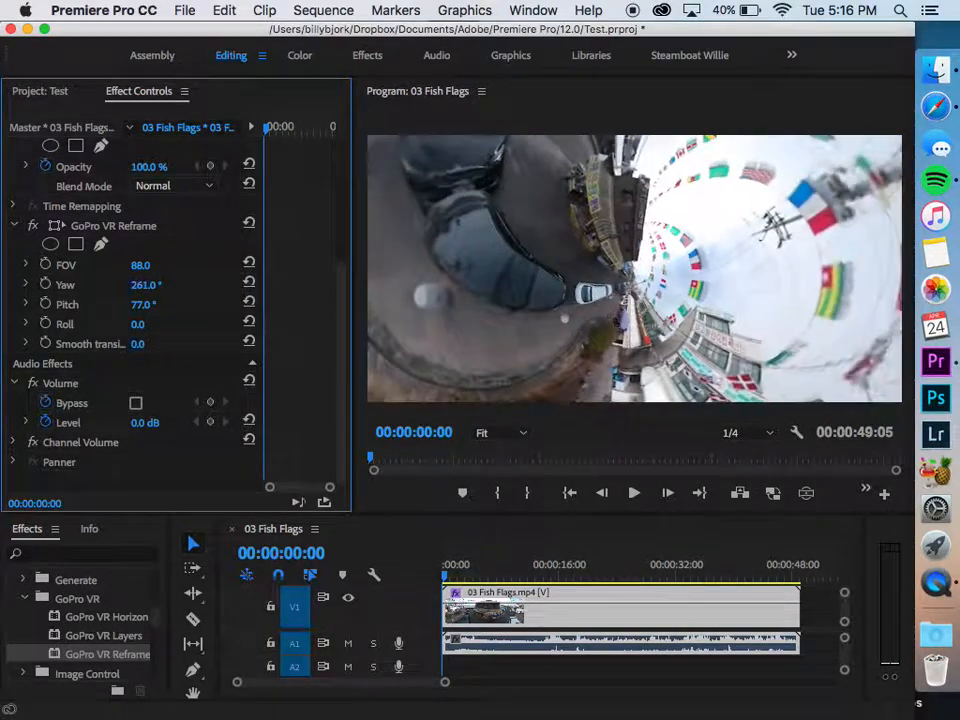
pyautogui.press('super+z')
pyautogui.moveTo(139, 324); pyautogui.dragTo(86, 285)
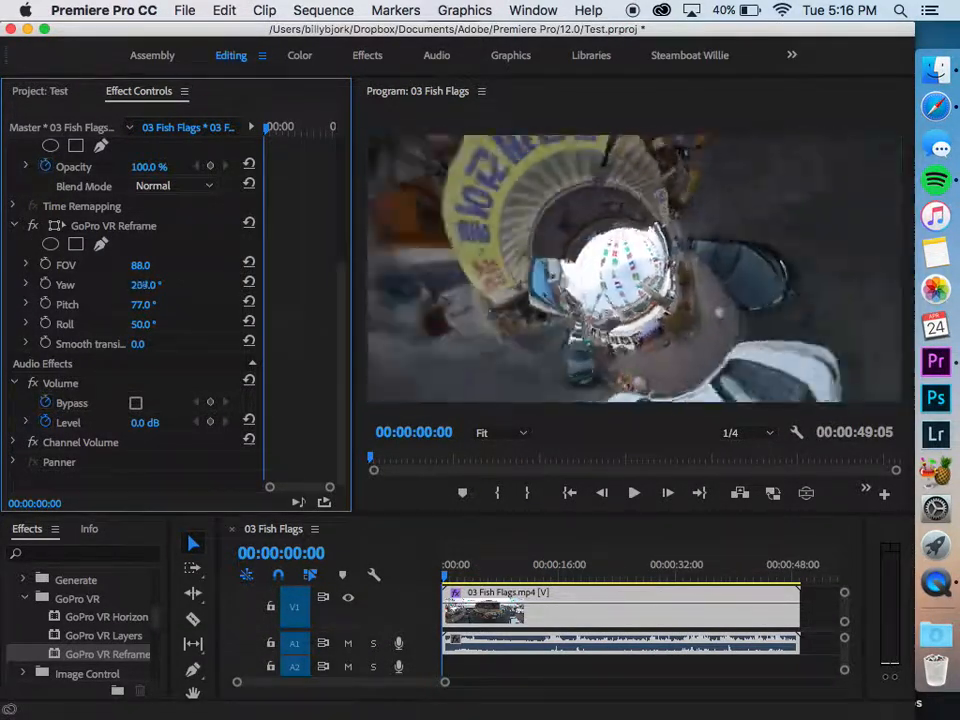
# Set the yaw, roll and pitch of the GoPro VR Reframe effect to 0°
pyautogui.click(160, 285)
pyautogui.write('0')
pyautogui.press('Return')
pyautogui.click(160, 322)
pyautogui.write('0')
pyautogui.press('Return')
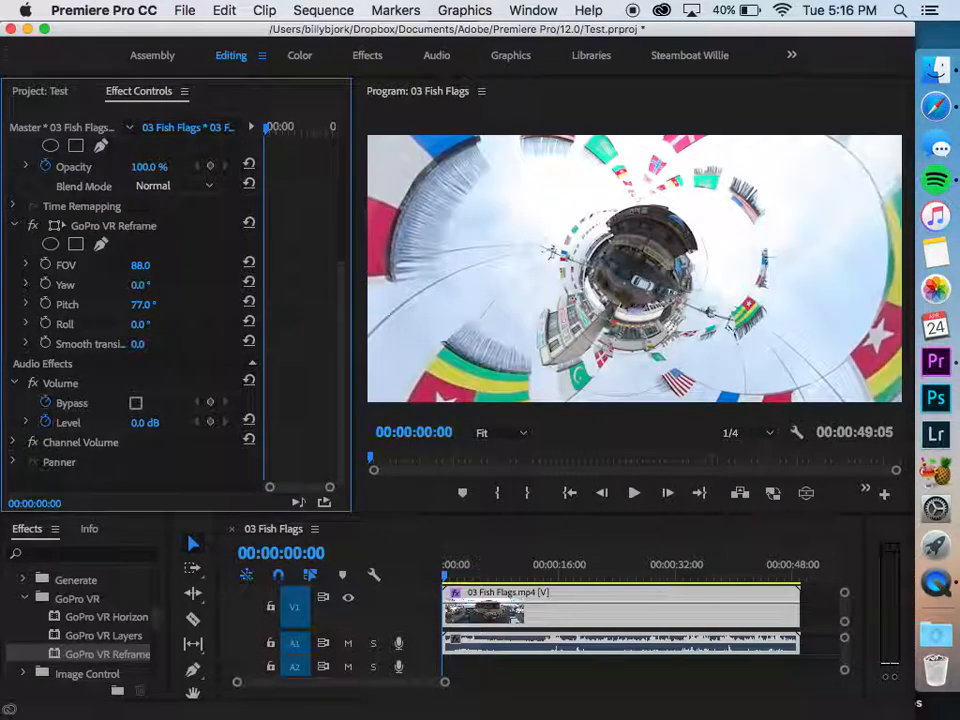
pyautogui.click(160, 303)
pyautogui.write('0')
pyautogui.press('Return')
# Build a tiny-planet view with the Reframe FOV at 82, pitch at 75° and yaw at 0°
pyautogui.moveTo(147, 267); pyautogui.dragTo(228, 302)
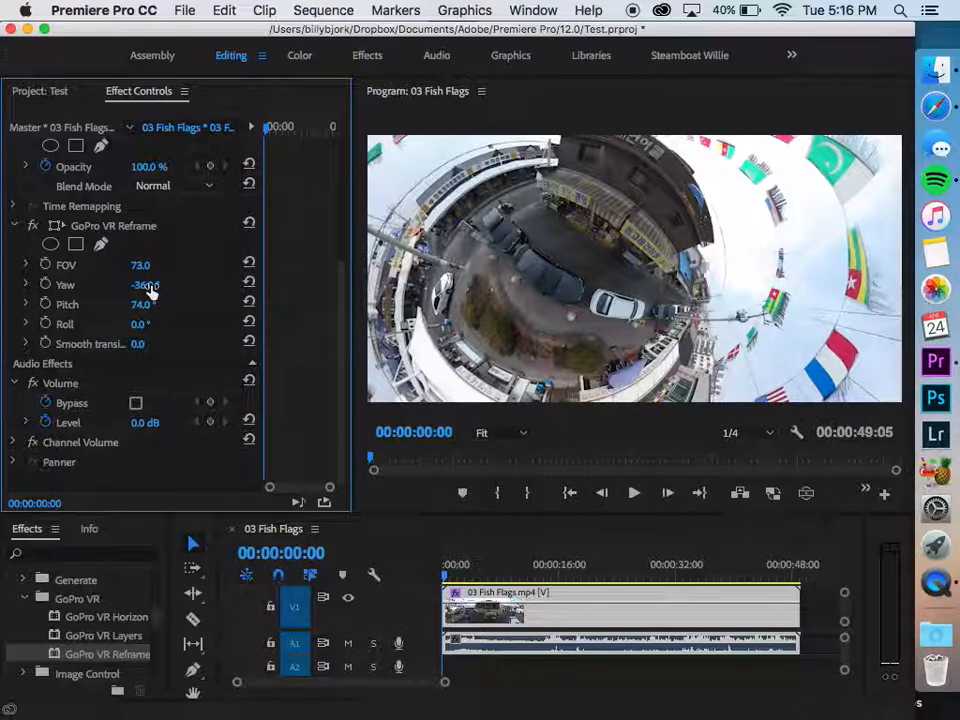
pyautogui.click(160, 285)
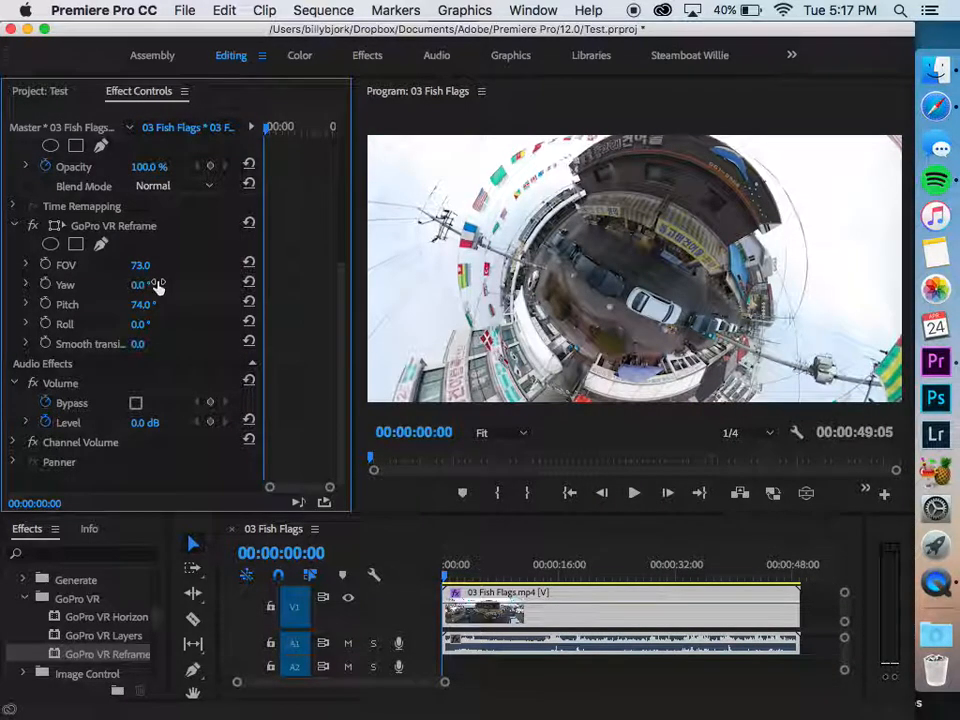
pyautogui.moveTo(143, 304); pyautogui.dragTo(150, 263)
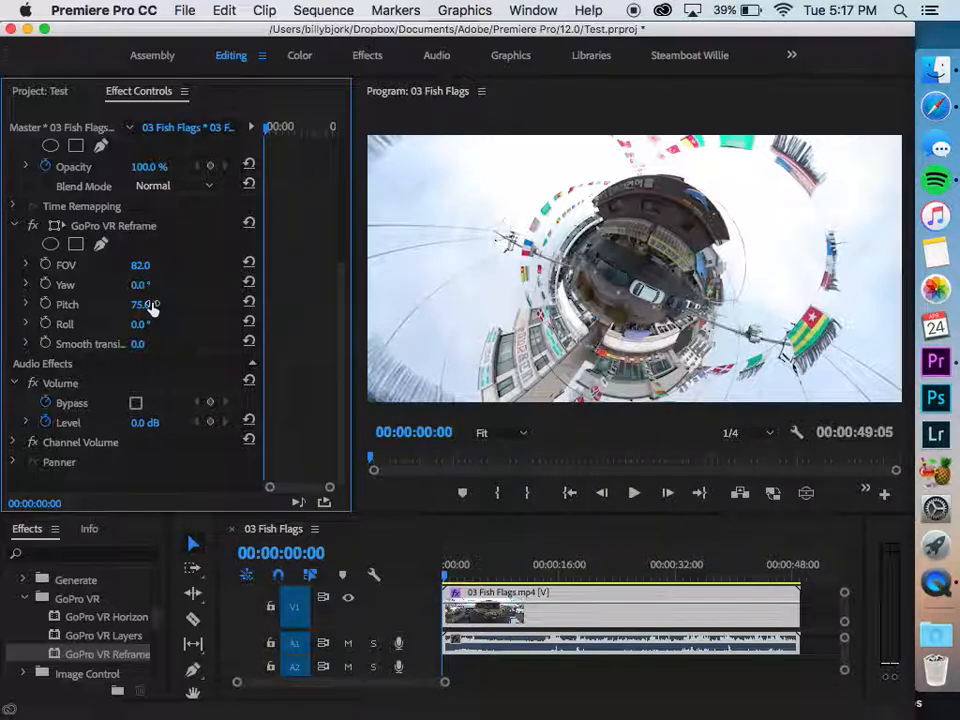
# Invert the tiny planet by setting the Reframe pitch to -88° with the FOV at 75
pyautogui.moveTo(143, 304)
pyautogui.mouseDown()
pyautogui.moveTo(0, 304)
pyautogui.moveTo(160, 304)
pyautogui.moveTo(128, 264)
pyautogui.moveTo(152, 264)
pyautogui.moveTo(166, 304)
pyautogui.moveTo(187, 304)
pyautogui.moveTo(162, 305)
pyautogui.mouseUp()
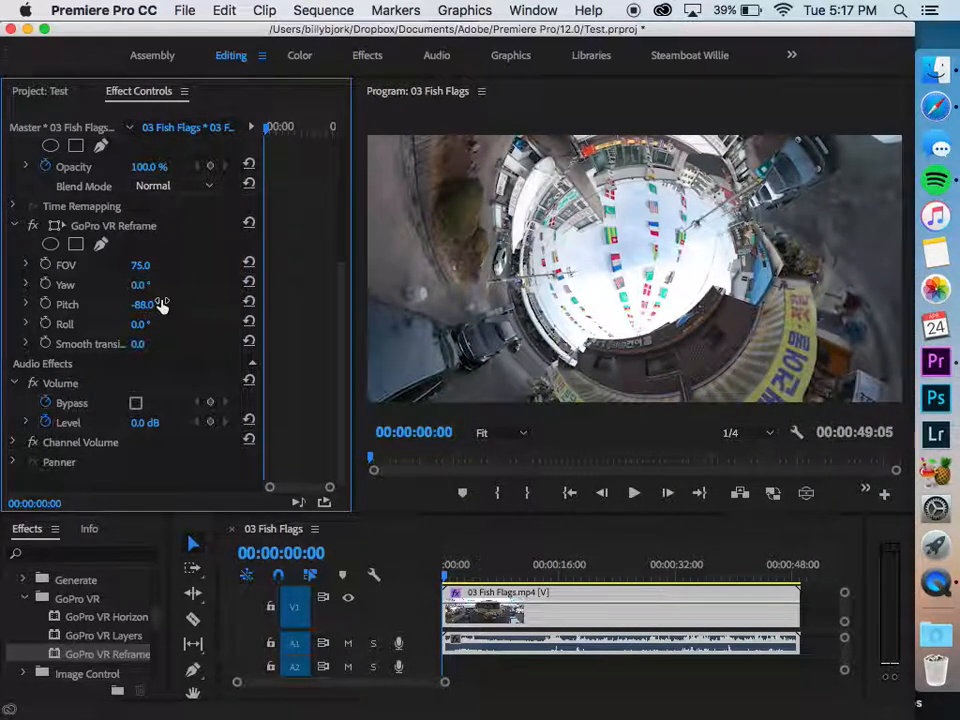
# Try different roll and yaw values on the inverted tiny planet, undoing each change
pyautogui.moveTo(503, 567); pyautogui.dragTo(349, 600)
pyautogui.moveTo(146, 328); pyautogui.dragTo(160, 327)
pyautogui.press('super+z')
pyautogui.click(133, 280)
pyautogui.moveTo(138, 285); pyautogui.dragTo(162, 286)
pyautogui.press('super+z')
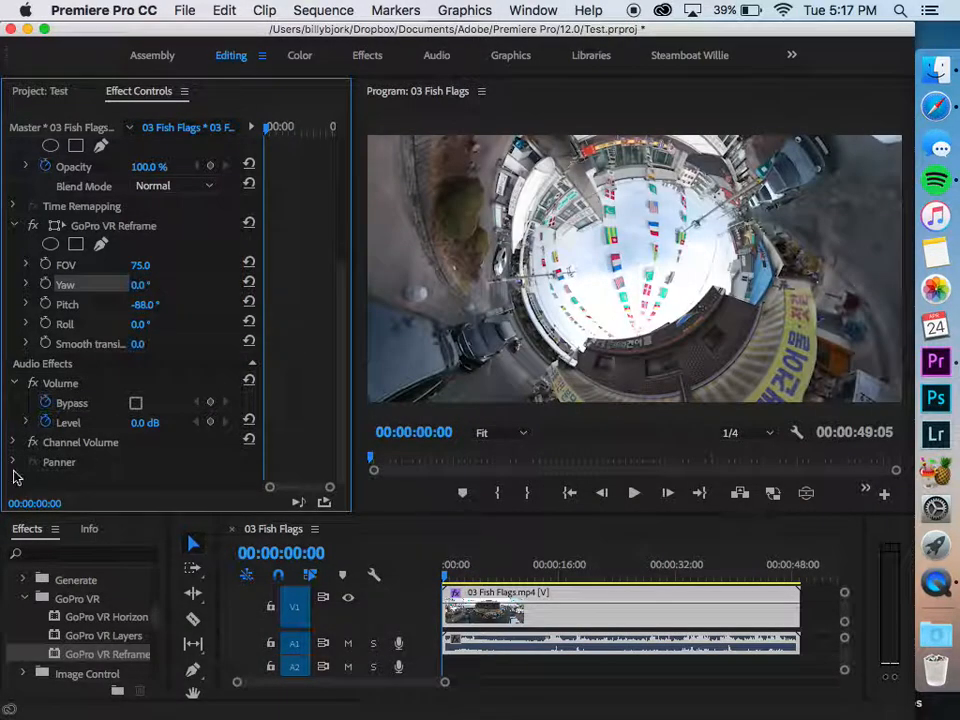
# Search the effects for "off", apply Offset to the 03 Fish Flags clip and place it above GoPro VR Reframe
pyautogui.click(76, 554)
pyautogui.write('off')
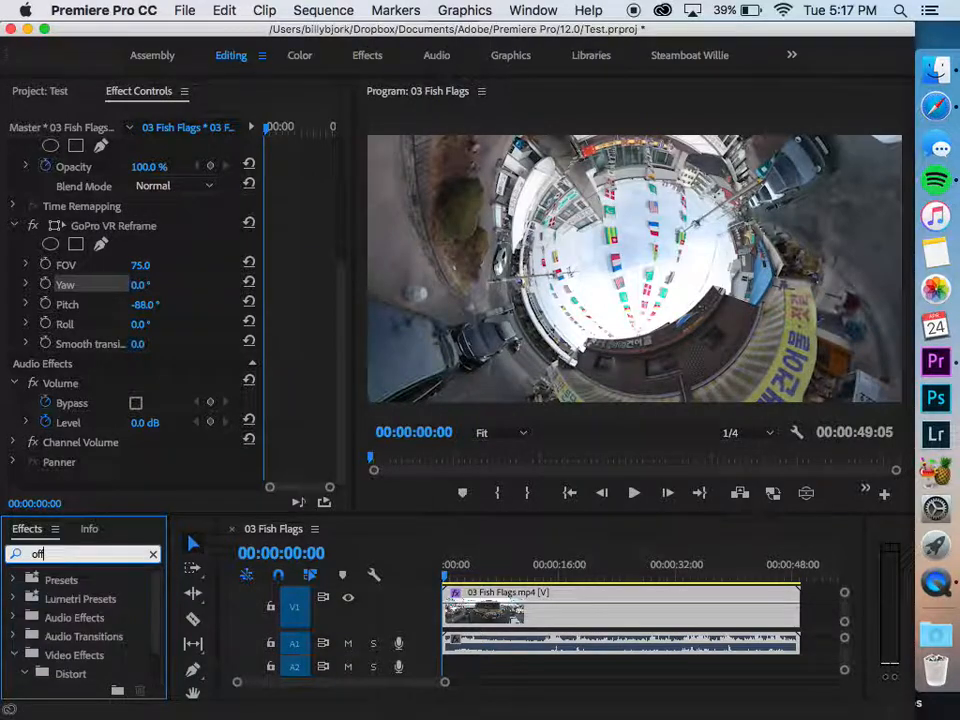
pyautogui.moveTo(76, 656); pyautogui.dragTo(589, 613)
pyautogui.scroll(-3, 300, 397)
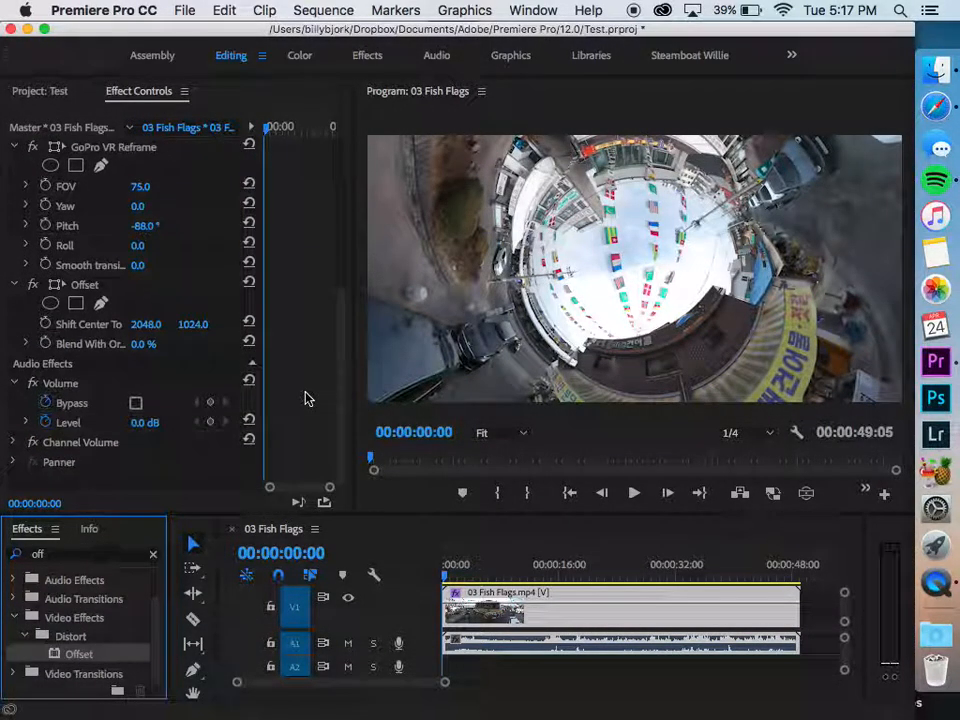
pyautogui.moveTo(72, 287); pyautogui.dragTo(113, 251)
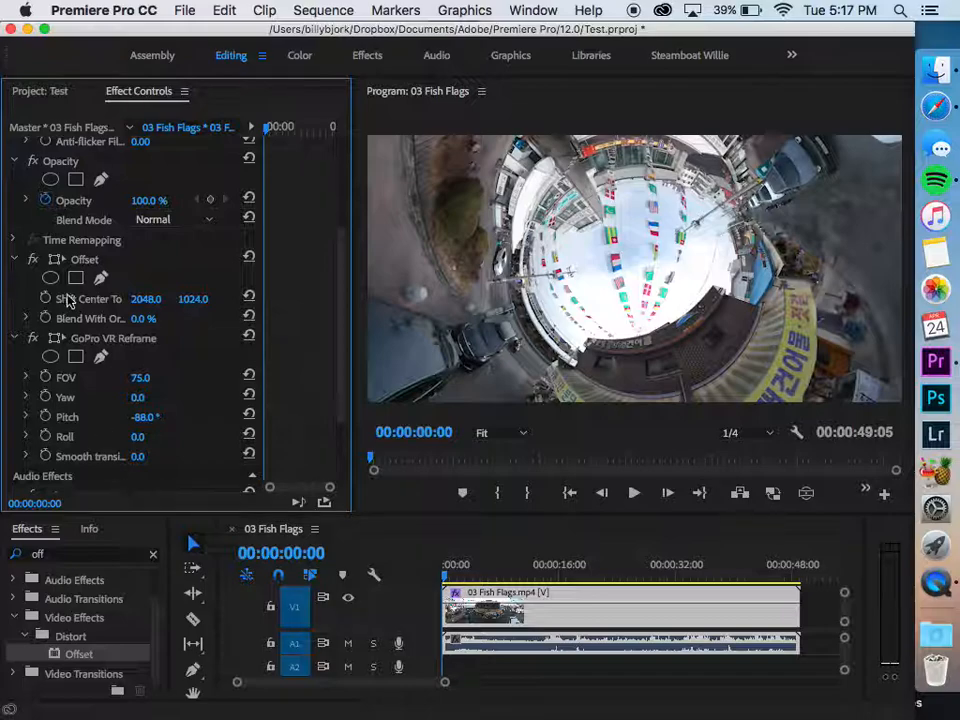
# Try shifting the Offset center horizontally to 3036, and delete the Offset effect from the clip
pyautogui.click(105, 336)
pyautogui.press('super+s')
pyautogui.moveTo(152, 300)
pyautogui.mouseDown()
pyautogui.moveTo(14, 300)
pyautogui.moveTo(150, 300)
pyautogui.mouseUp()
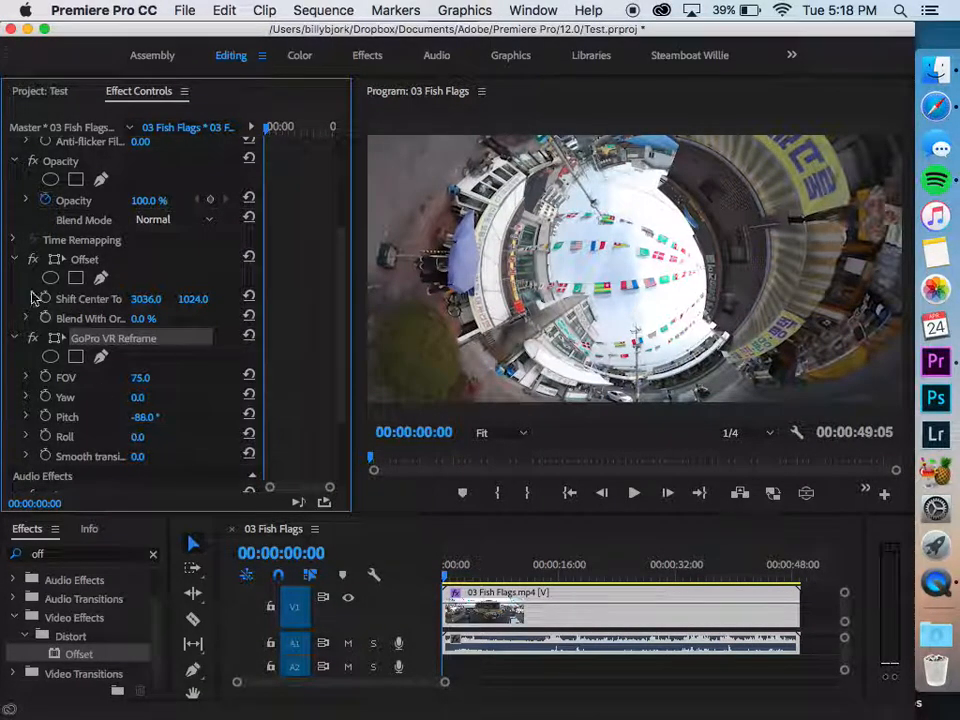
pyautogui.click(118, 259)
pyautogui.press('Delete')
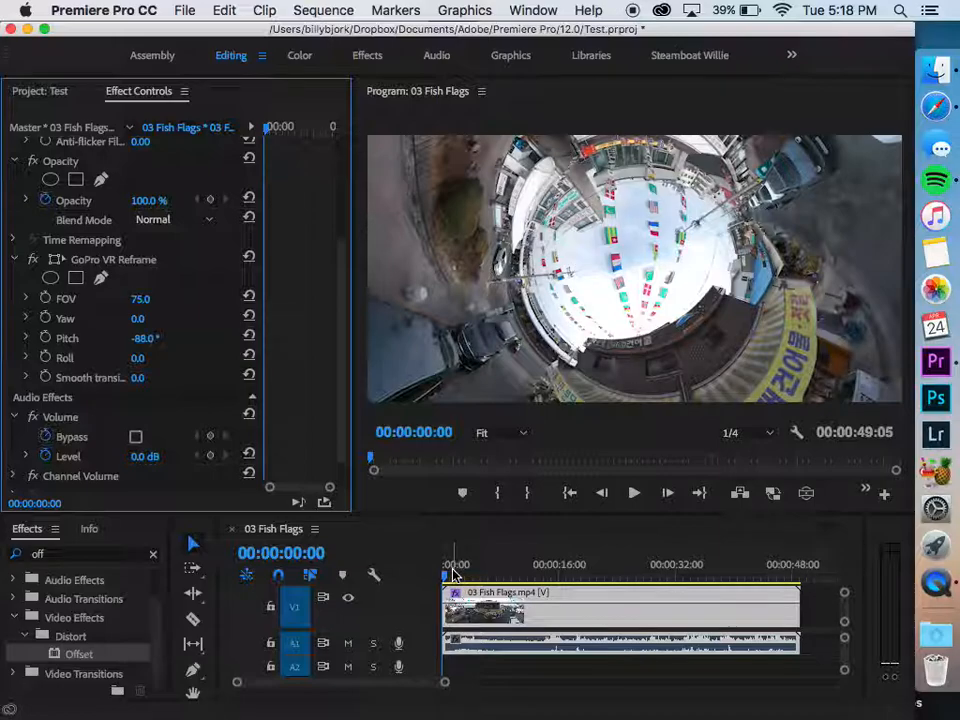
# Apply Offset to the 03 Fish Flags clip again and shift its center horizontally to 174
pyautogui.moveTo(75, 654); pyautogui.dragTo(523, 612)
pyautogui.scroll(-3, 183, 294)
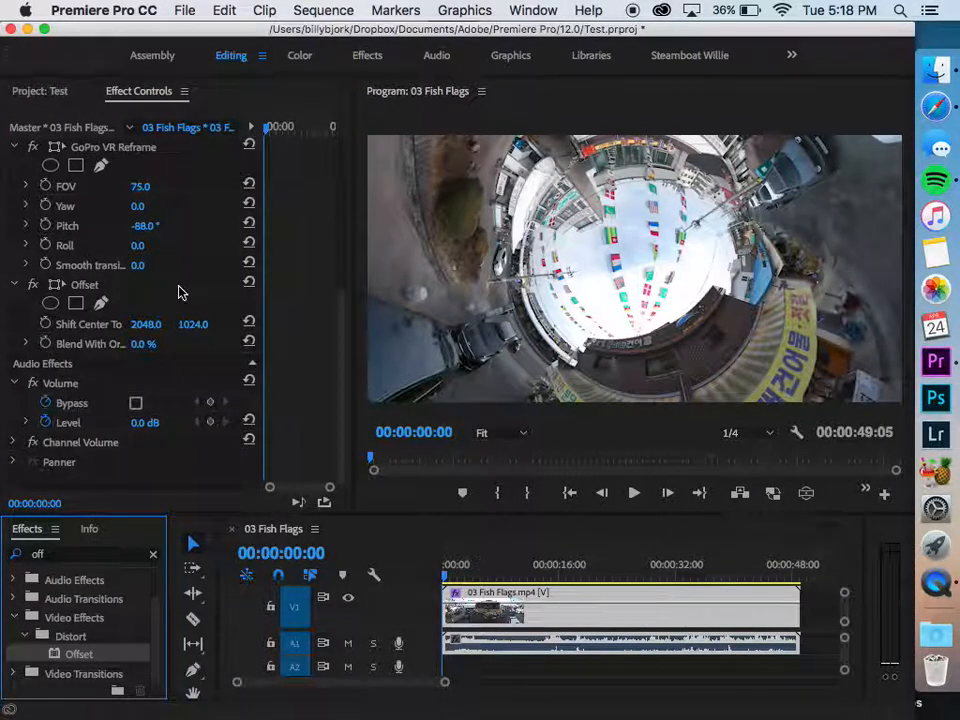
pyautogui.moveTo(146, 324); pyautogui.dragTo(19, 96)
pyautogui.scroll(3, 80, 204)
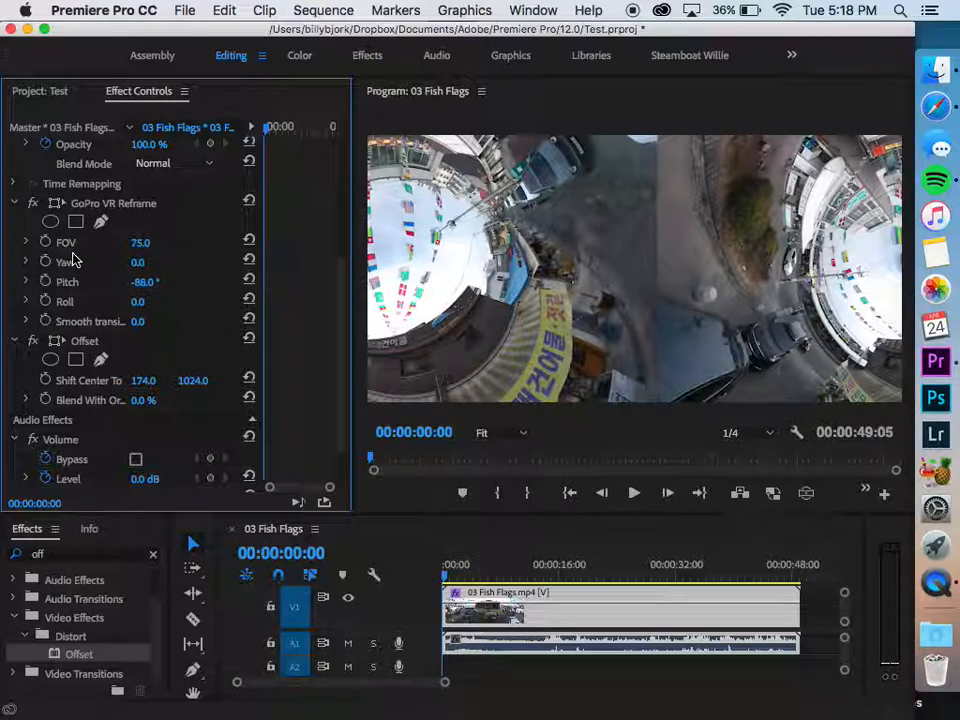
# Place Offset above GoPro VR Reframe and toggle each effect off and on to compare the image
pyautogui.click(84, 342)
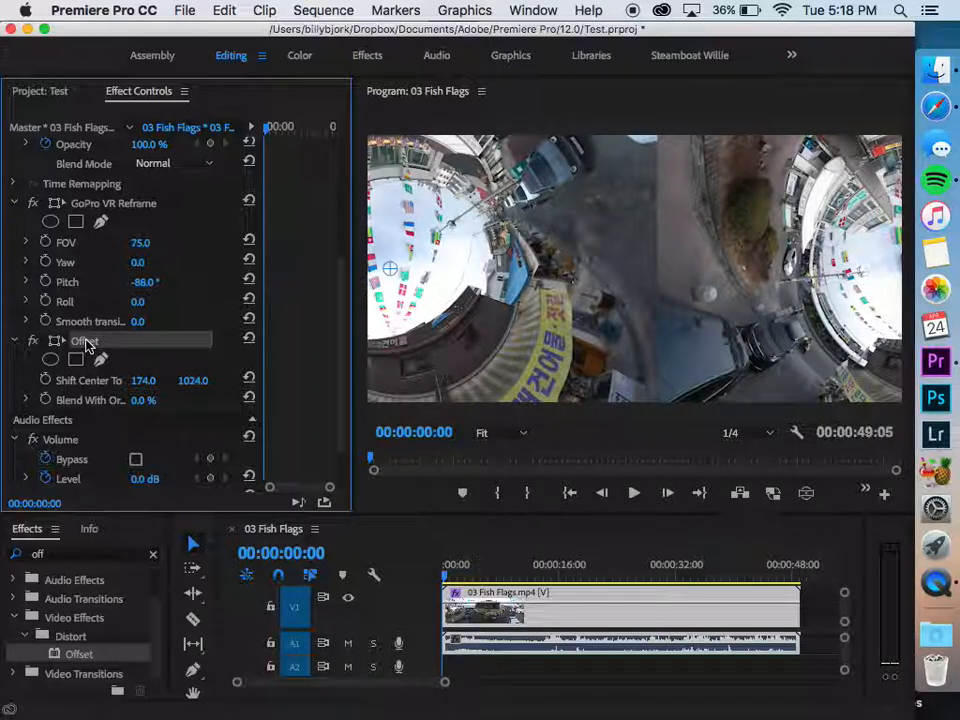
pyautogui.moveTo(91, 344); pyautogui.dragTo(122, 197)
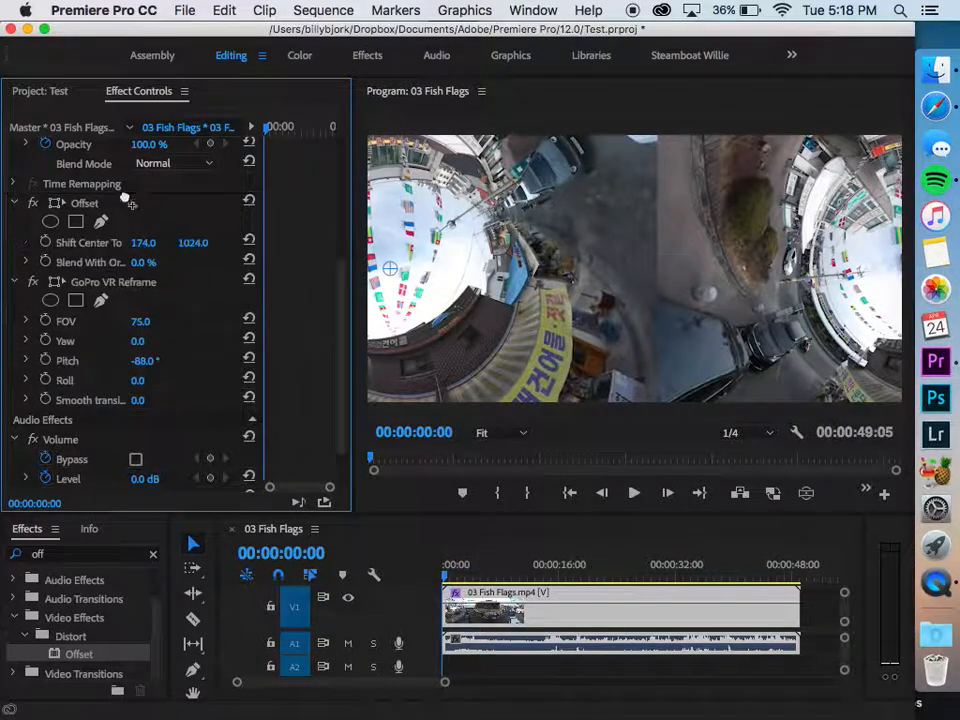
pyautogui.click(30, 283)
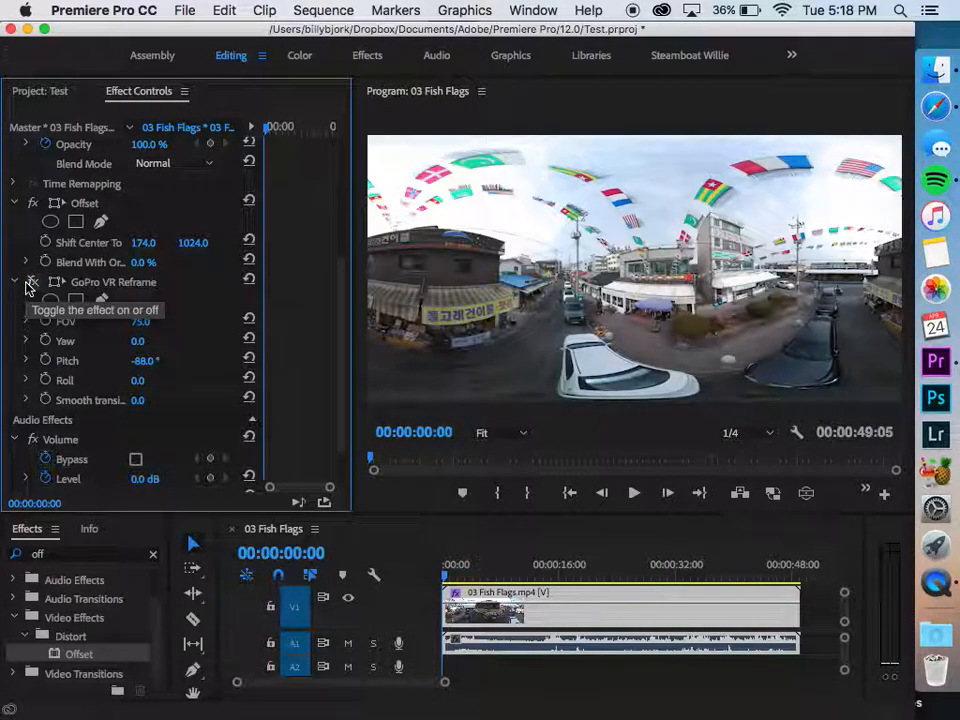
pyautogui.click(32, 203)
pyautogui.click(32, 203)
pyautogui.click(31, 283)
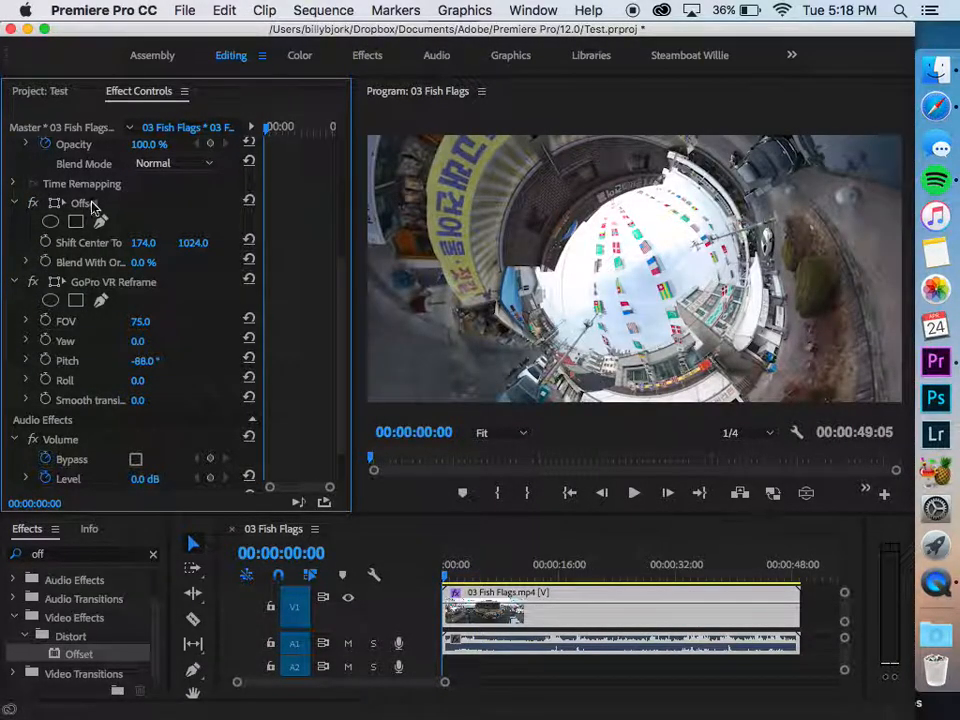
# Move Offset back below GoPro VR Reframe and delete it from the clip
pyautogui.click(99, 204)
pyautogui.moveTo(90, 204); pyautogui.dragTo(90, 413)
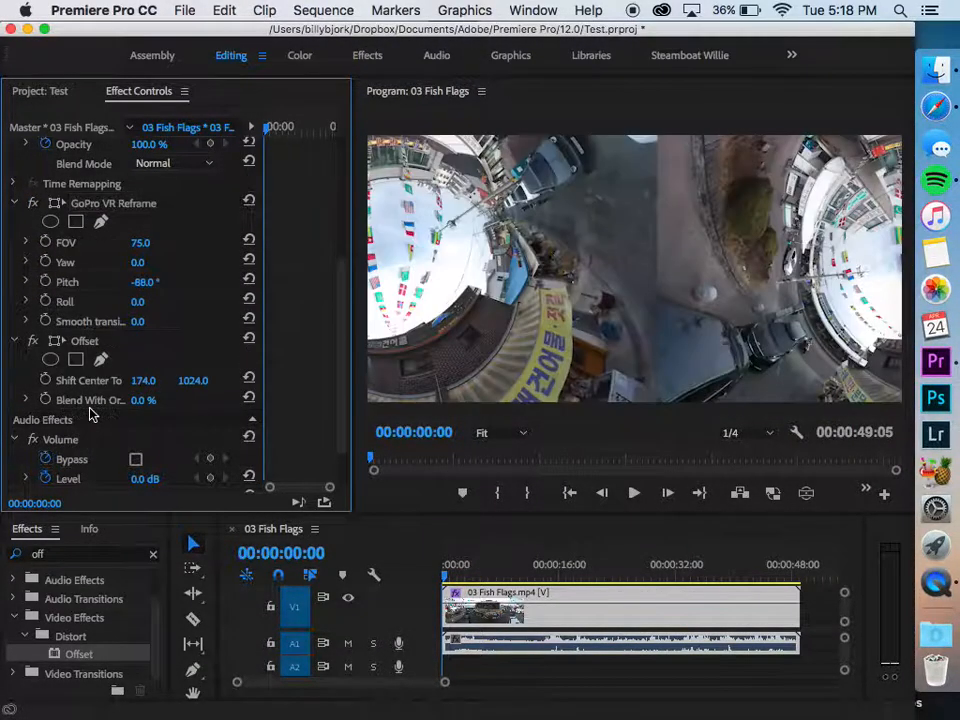
pyautogui.click(80, 341)
pyautogui.press('Delete')
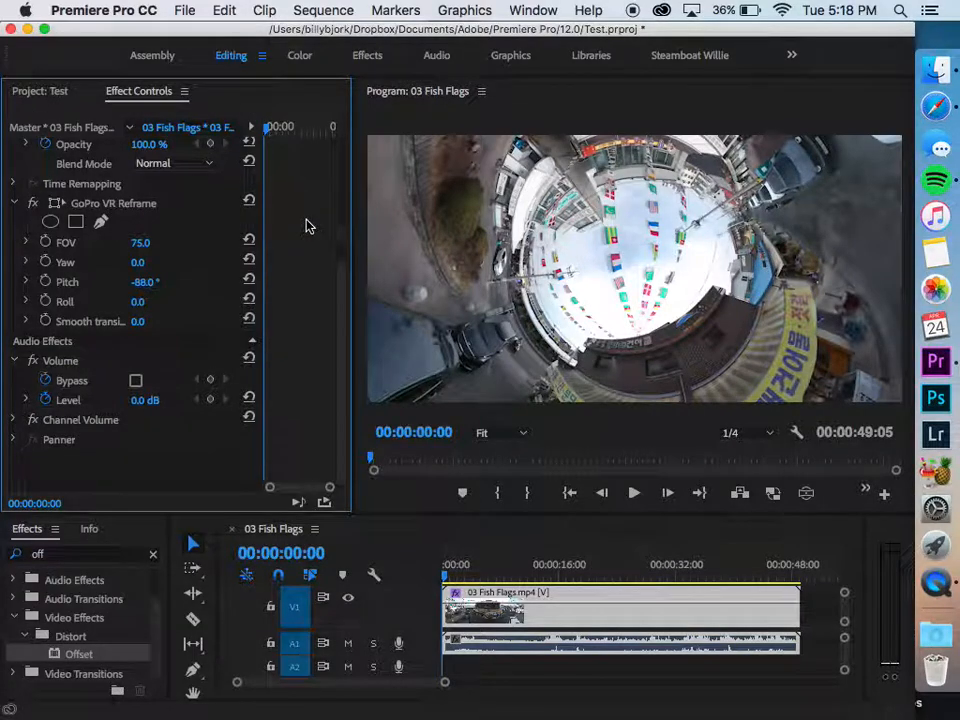
# Enable keyframing for the FOV and pitch of GoPro VR Reframe at the start of the clip
pyautogui.scroll(3, 308, 226)
pyautogui.scroll(2, 308, 226)
pyautogui.scroll(-5, 308, 226)
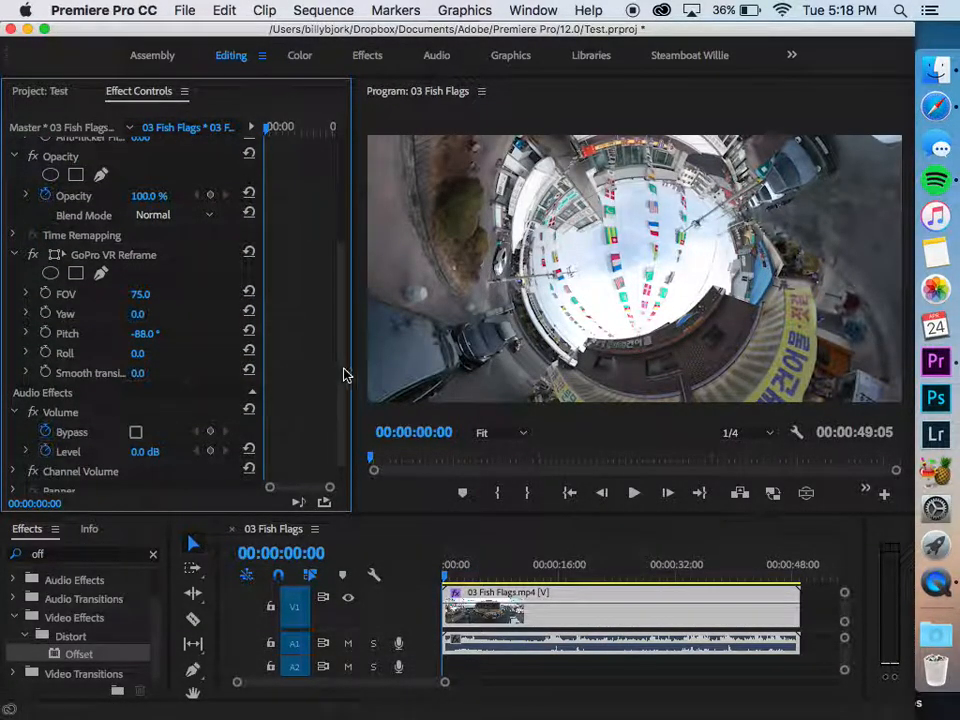
pyautogui.click(46, 294)
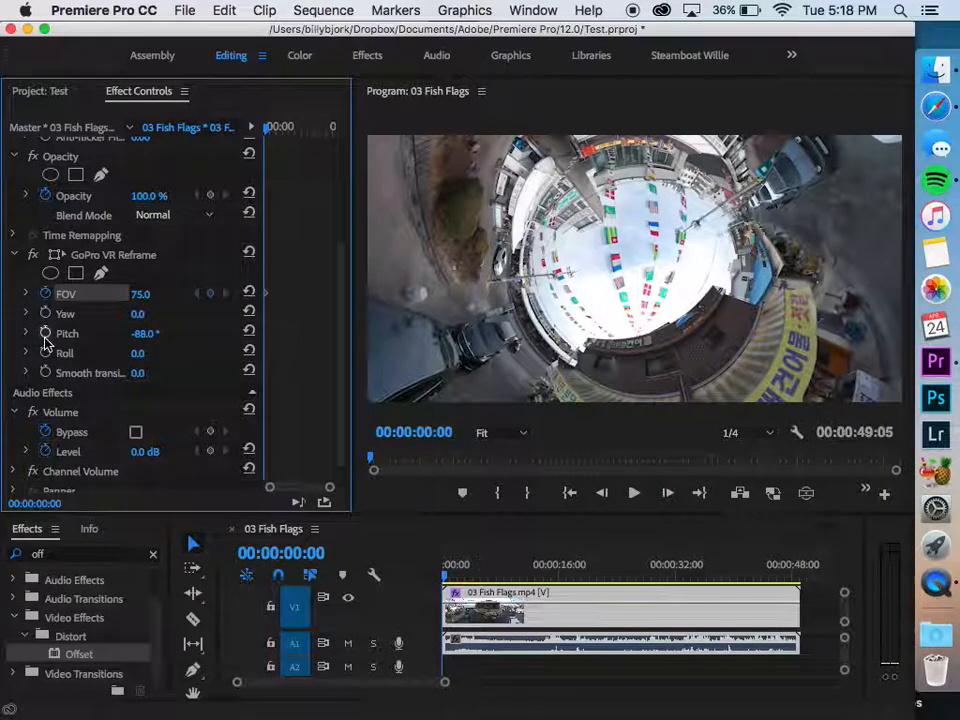
pyautogui.click(45, 334)
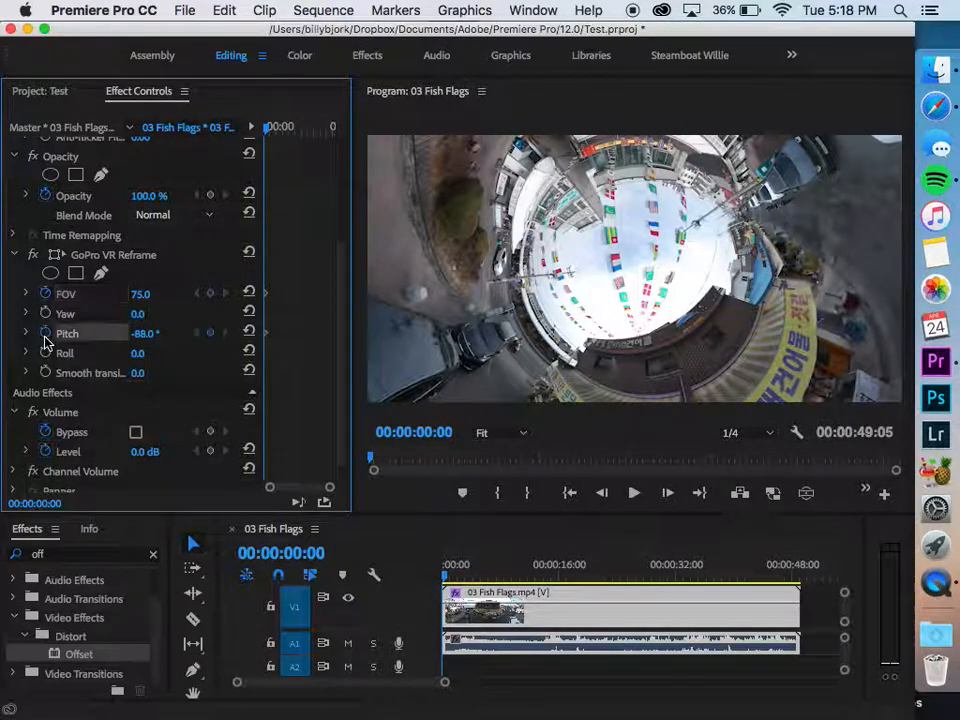
# Set the starting keyframes of the Reframe effect to pitch 0° and FOV 50
pyautogui.click(158, 331)
pyautogui.write('0')
pyautogui.press('Return')
pyautogui.click(155, 292)
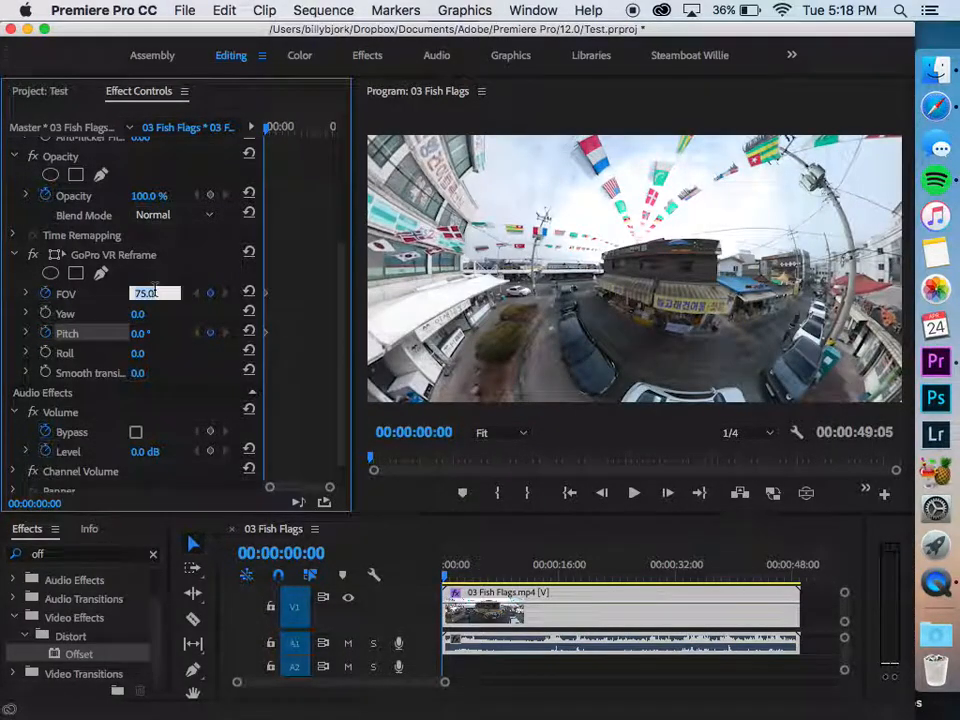
pyautogui.press('Return')
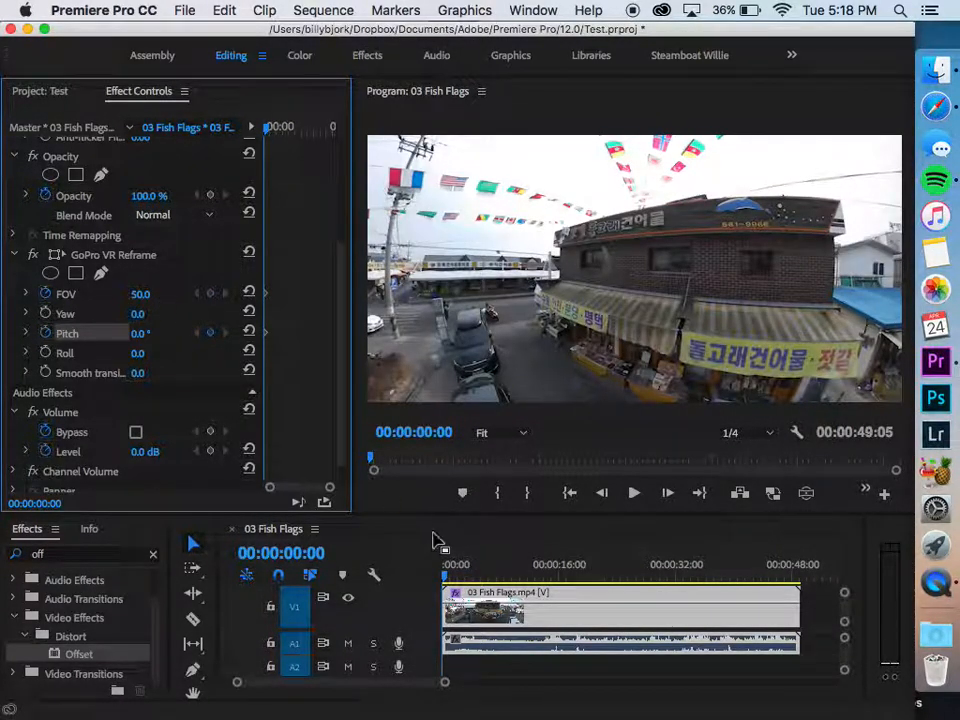
# Add Reframe keyframes at 00:00:15:04 with FOV 85 and pitch -85°
pyautogui.moveTo(497, 564); pyautogui.dragTo(444, 567)
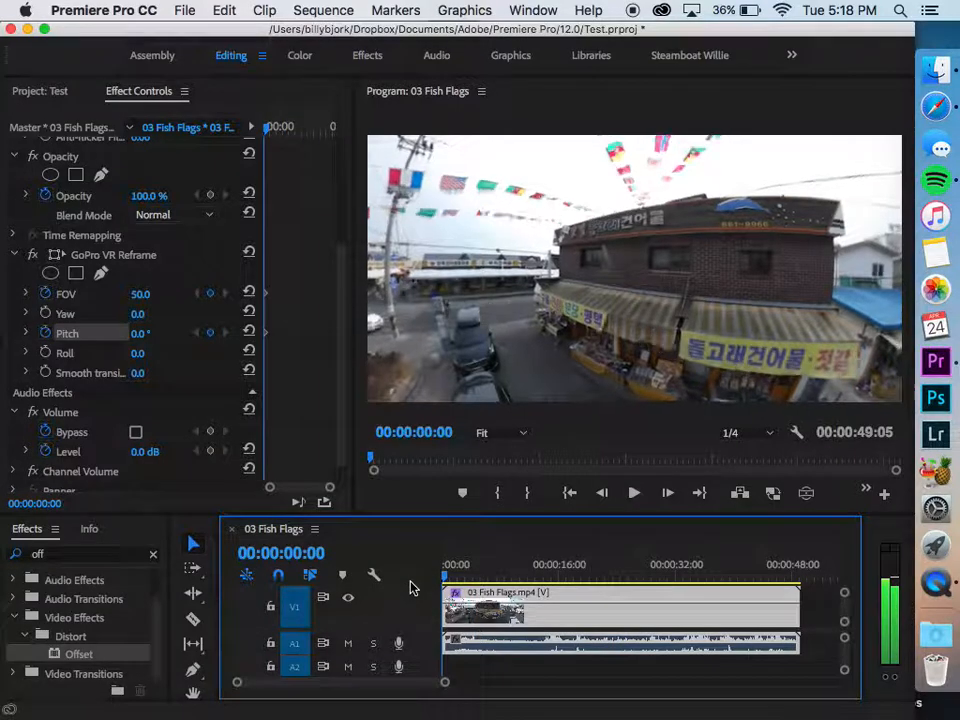
pyautogui.click(294, 292)
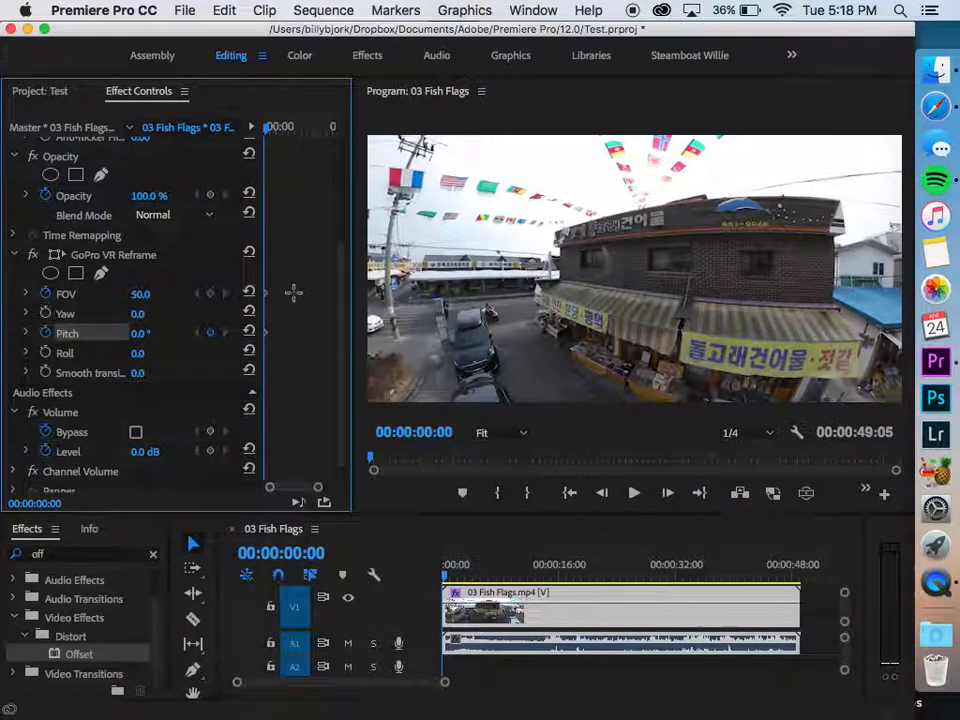
pyautogui.moveTo(655, 566); pyautogui.dragTo(554, 577)
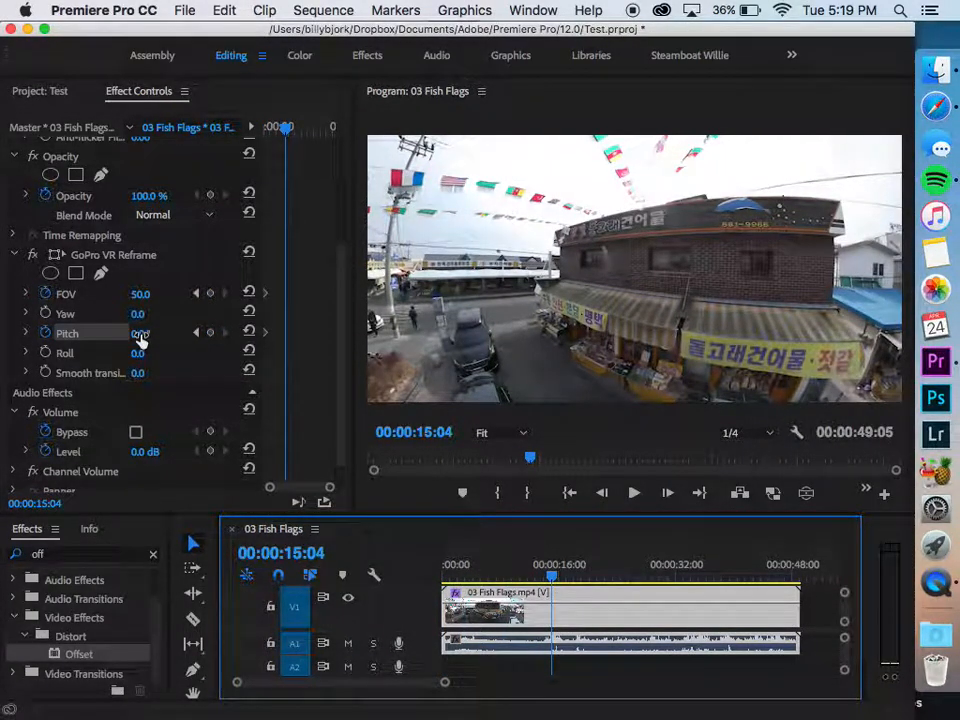
pyautogui.moveTo(140, 341); pyautogui.dragTo(180, 293)
pyautogui.scroll(1, 318, 327)
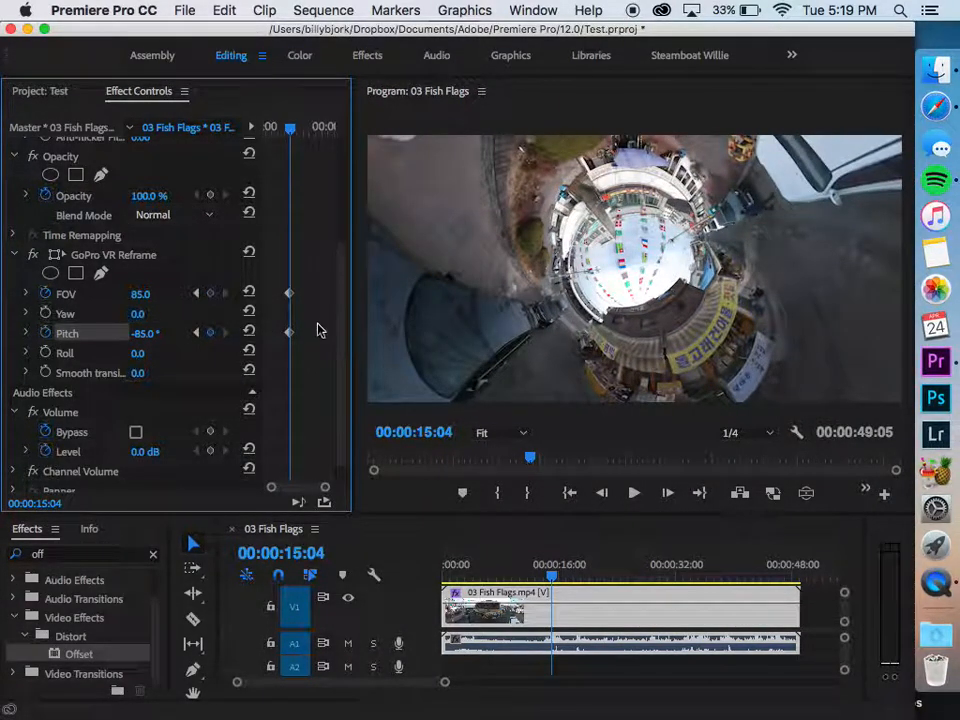
# Select all FOV and pitch keyframes and change their interpolation to Bezier
pyautogui.moveTo(293, 490); pyautogui.dragTo(230, 492)
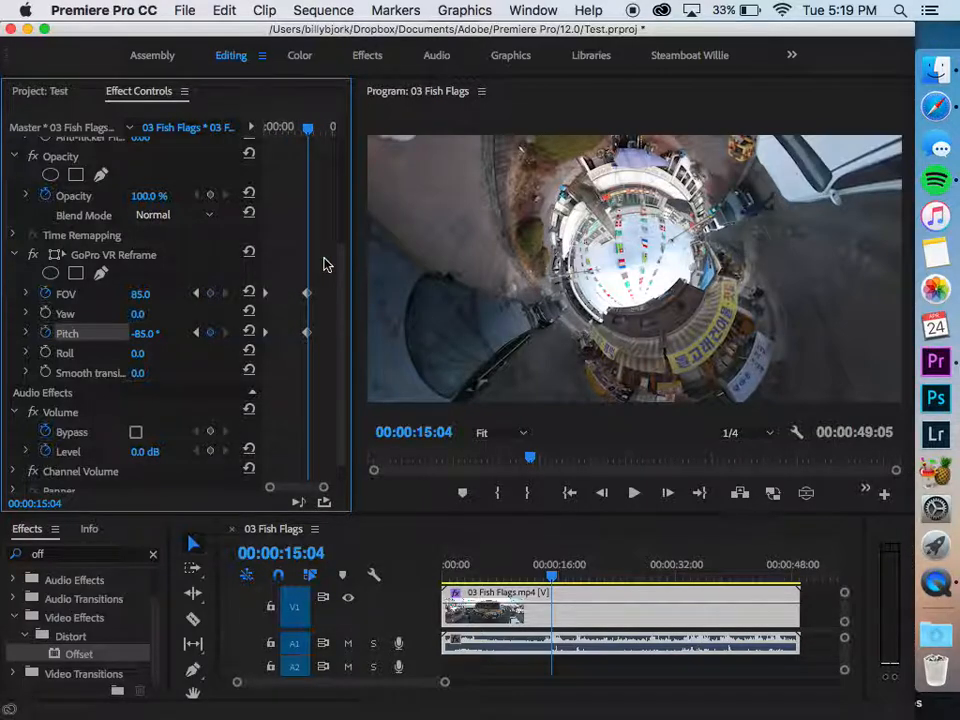
pyautogui.moveTo(310, 285); pyautogui.dragTo(244, 352)
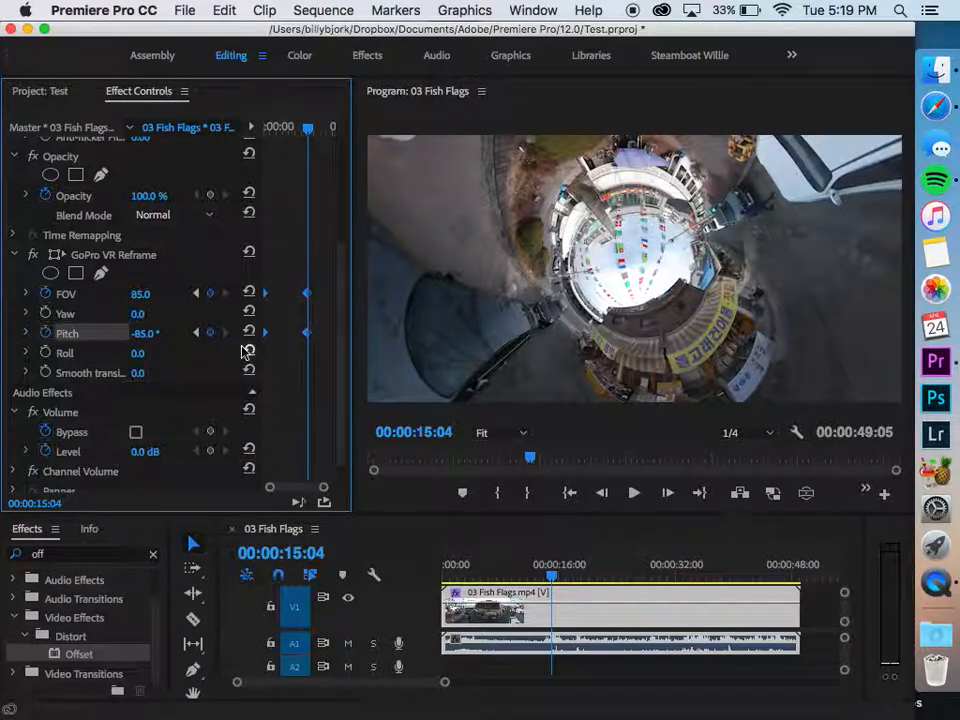
pyautogui.rightClick(312, 299)
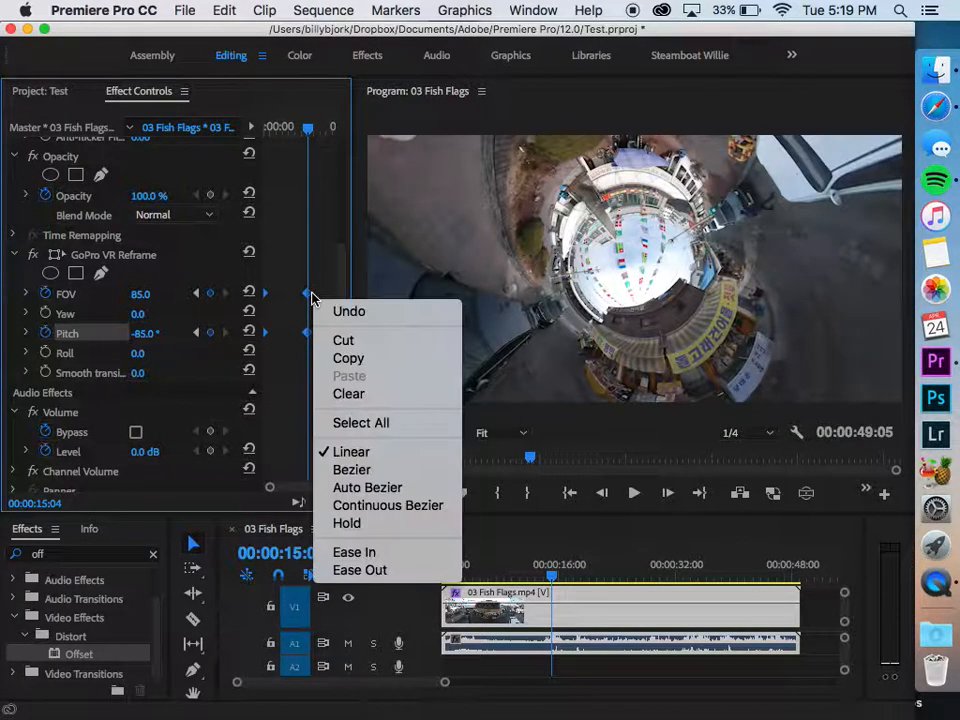
pyautogui.click(348, 470)
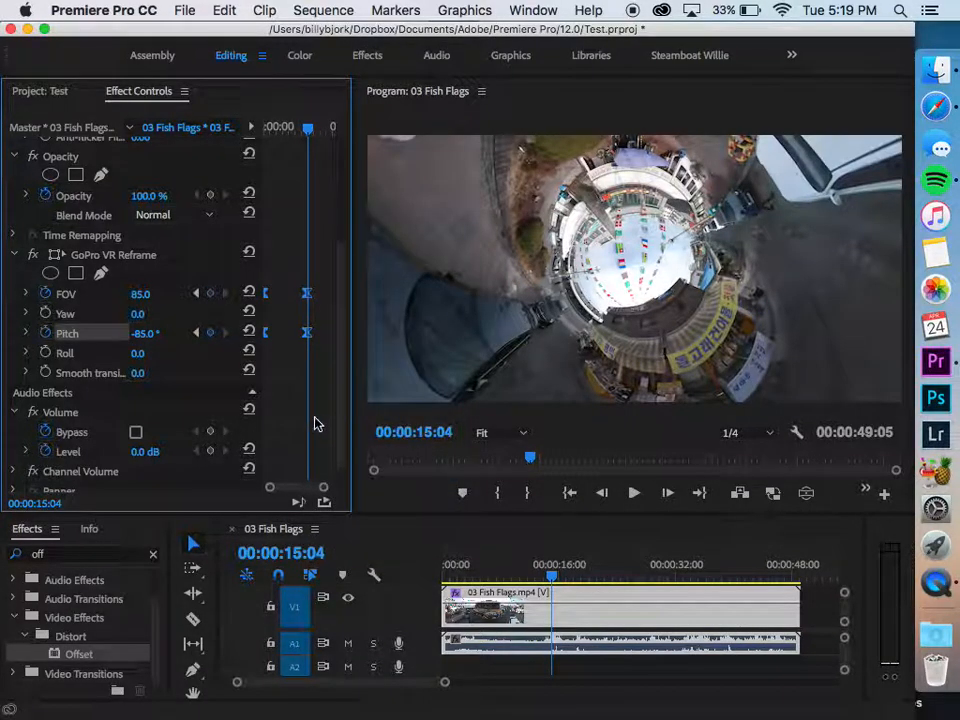
# Examine the value and velocity graphs of the pitch and FOV keyframes, and collapse them again
pyautogui.click(28, 334)
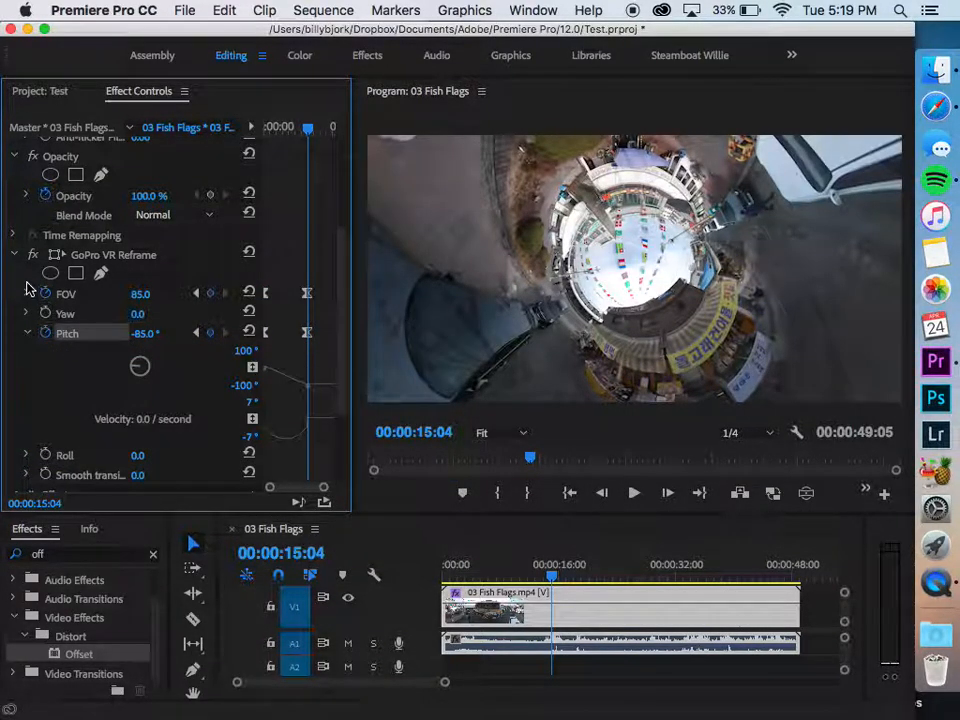
pyautogui.click(28, 294)
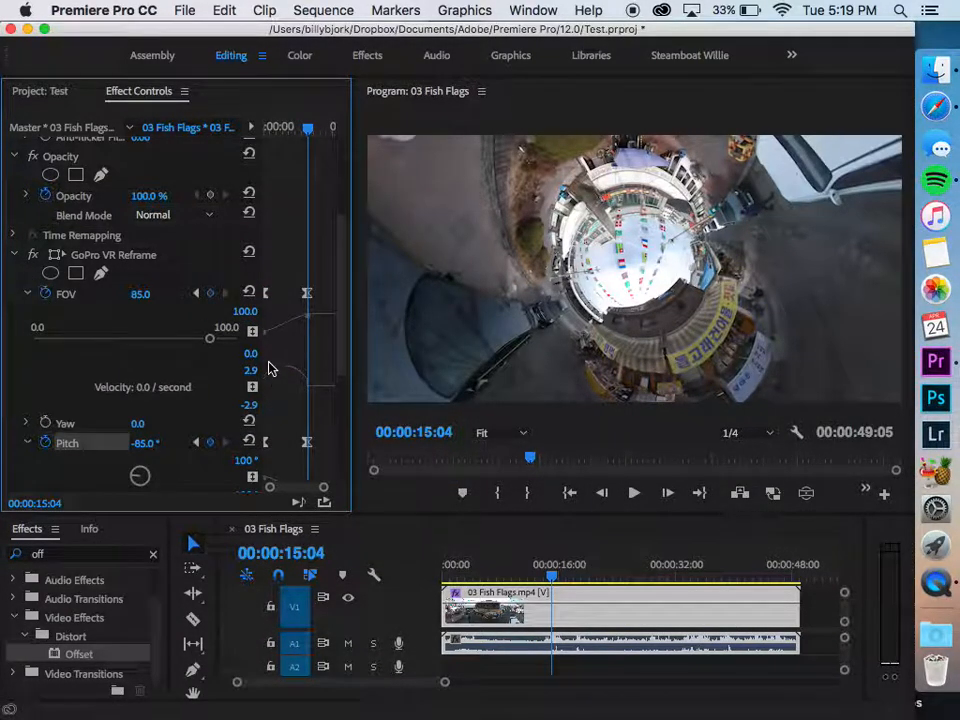
pyautogui.scroll(-5, 300, 414)
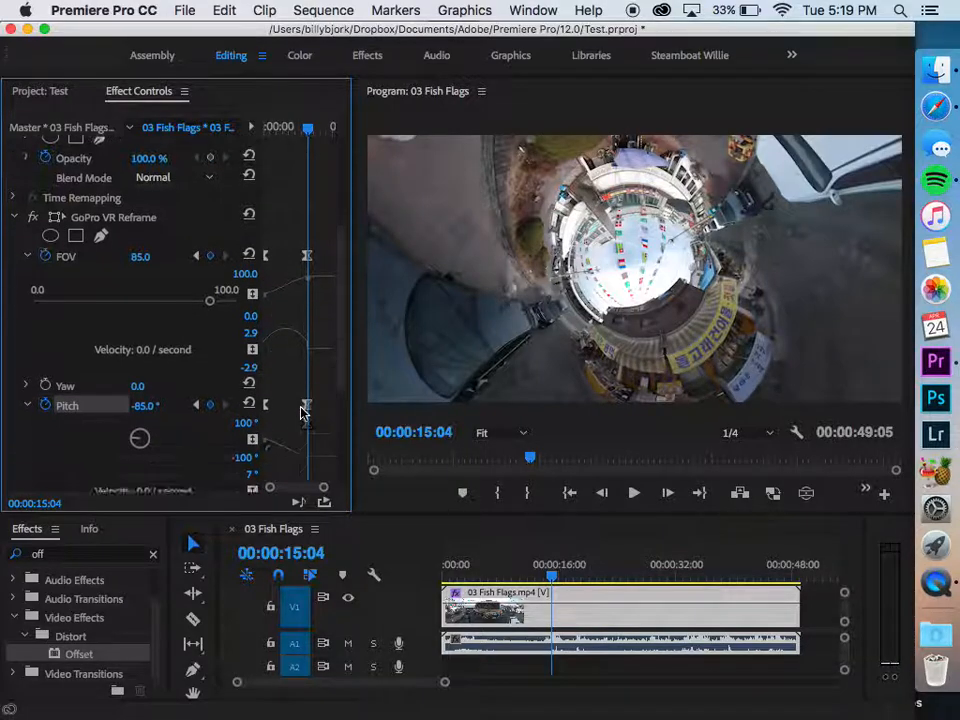
pyautogui.scroll(3, 308, 318)
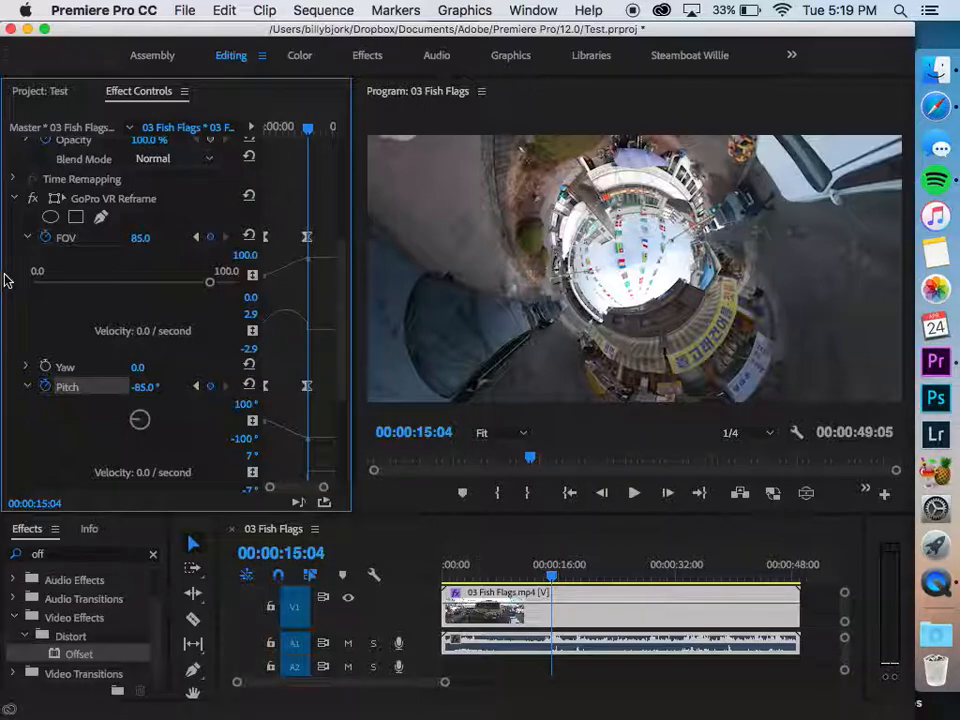
pyautogui.click(24, 237)
pyautogui.click(27, 276)
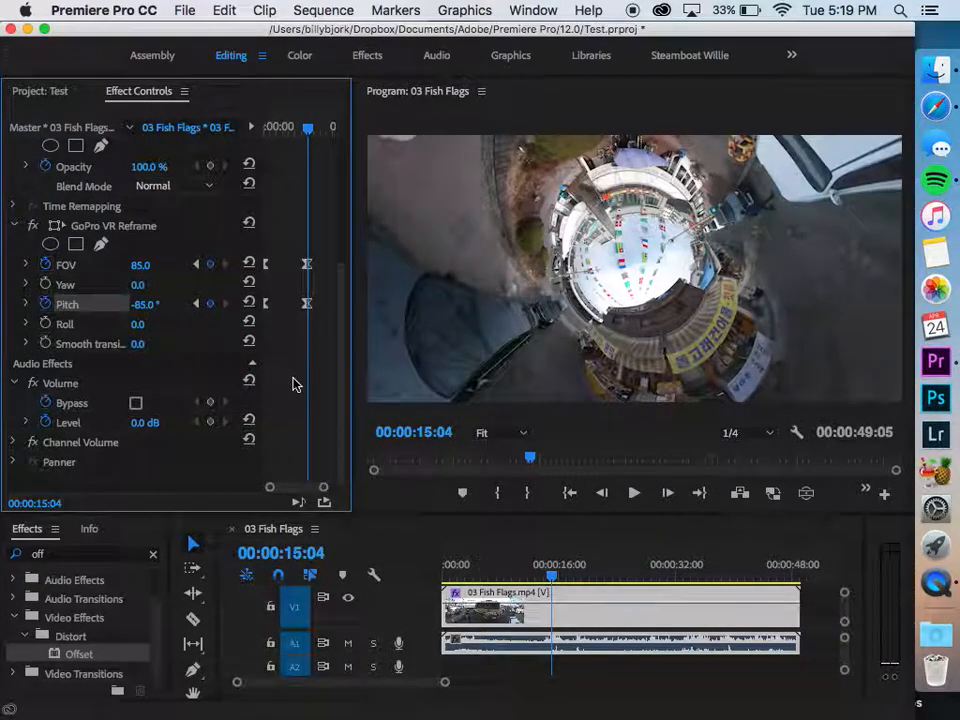
# Play the Reframe animation from the start of the sequence and mute audio track A1
pyautogui.moveTo(545, 563); pyautogui.dragTo(392, 575)
pyautogui.press('space')
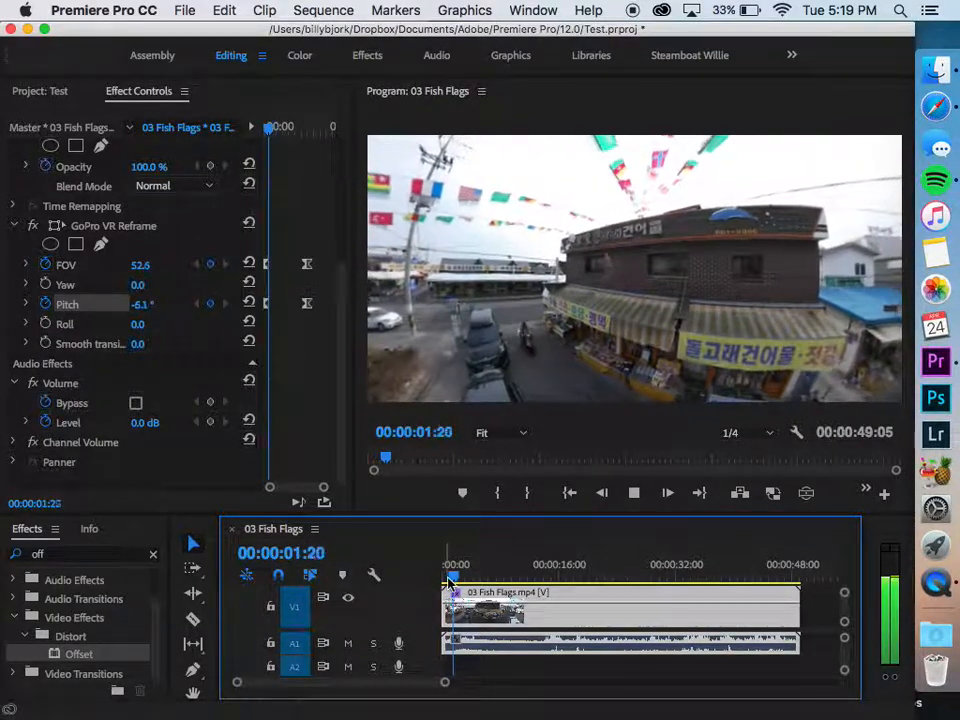
pyautogui.press('XF86AudioRaiseVolume')
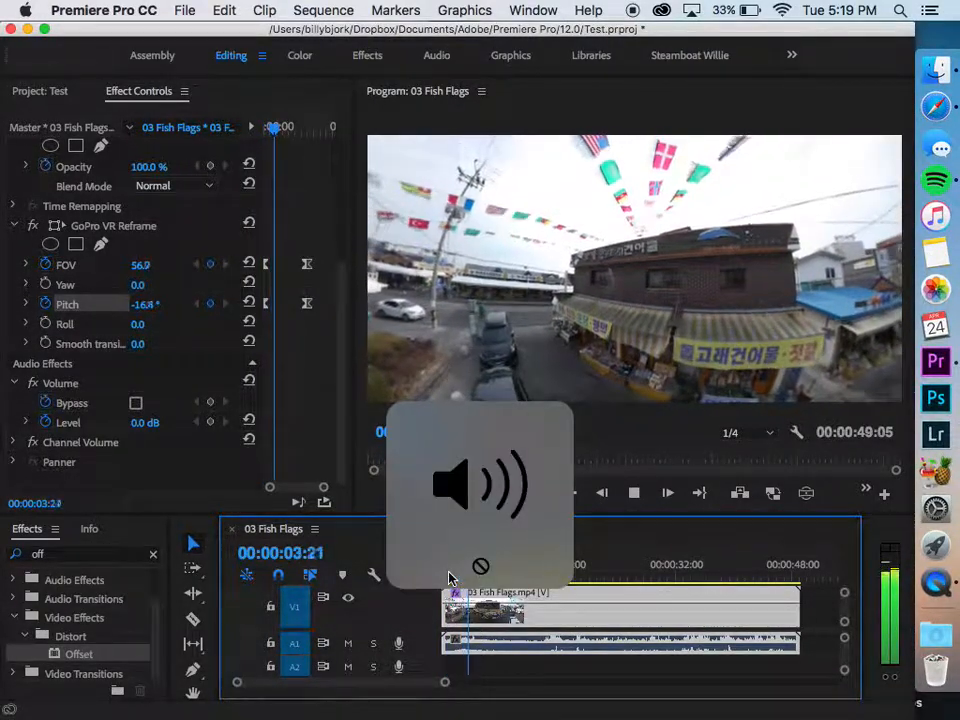
pyautogui.click(348, 643)
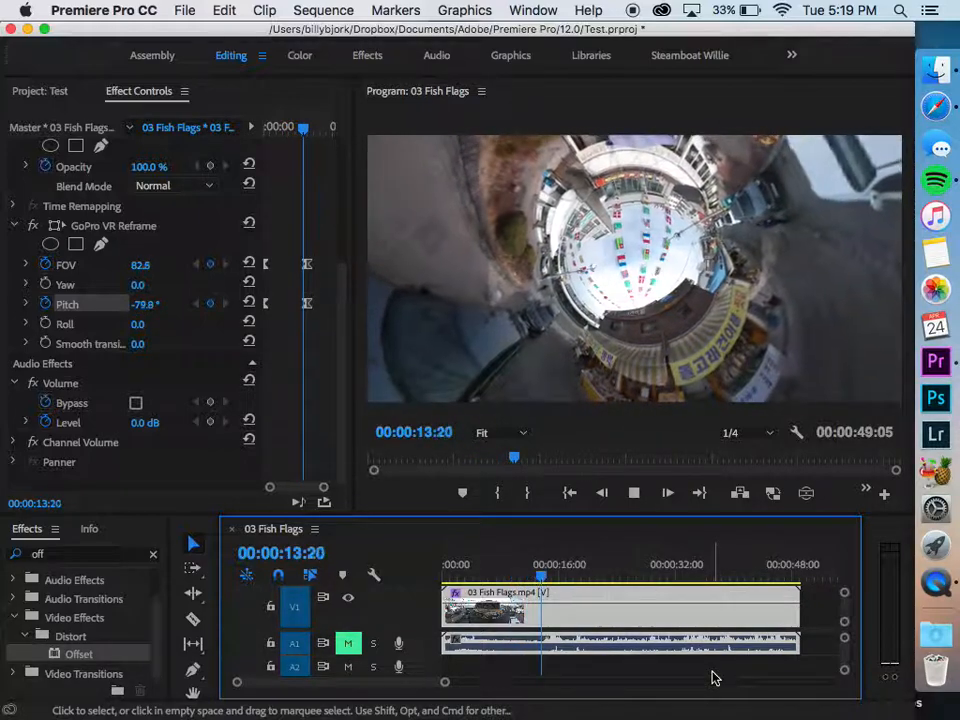
# Return to the sequence start and set the first Reframe keyframes to FOV 83 and pitch 74°
pyautogui.press('space')
pyautogui.moveTo(287, 128); pyautogui.dragTo(154, 120)
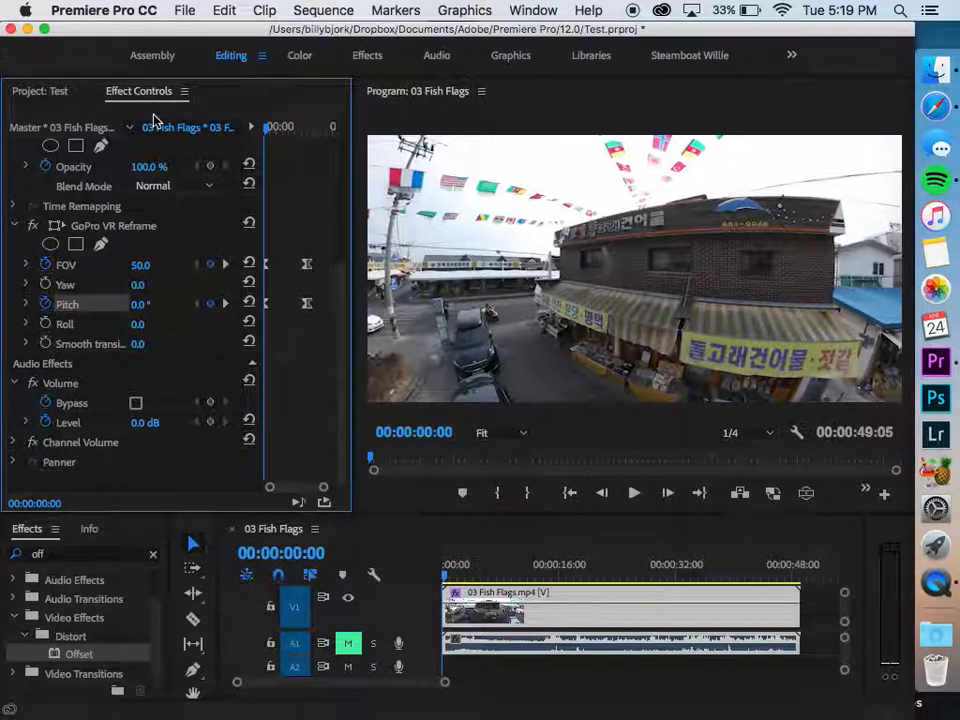
pyautogui.moveTo(140, 307); pyautogui.dragTo(153, 264)
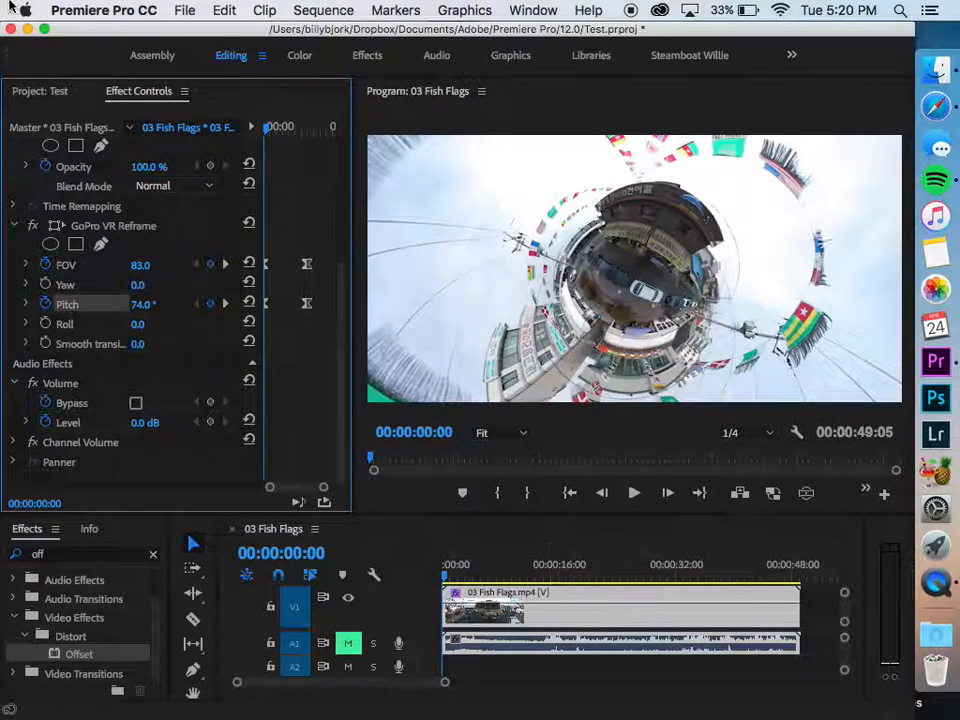
# Add 01 Guards Exit.mp4 to the sequence directly after the 03 Fish Flags clip and move the playhead to 00:00:52:27
pyautogui.click(40, 92)
pyautogui.click(727, 638)
pyautogui.press('-')
pyautogui.press('-')
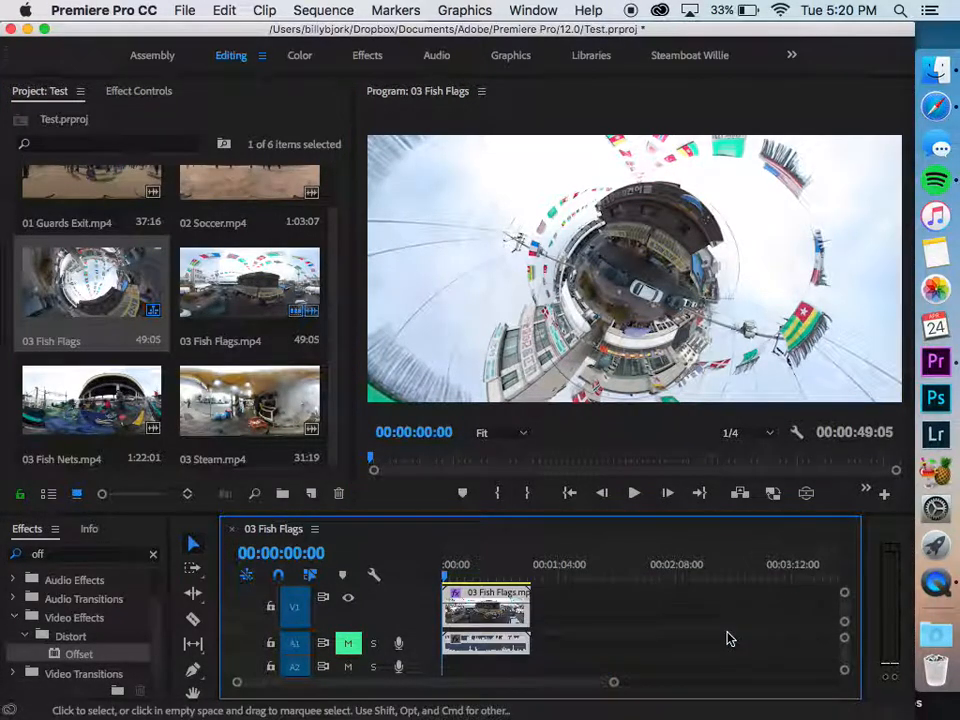
pyautogui.click(600, 600)
pyautogui.scroll(2, 27, 198)
pyautogui.moveTo(79, 214); pyautogui.dragTo(539, 610)
pyautogui.click(540, 569)
pyautogui.press('=')
pyautogui.press('=')
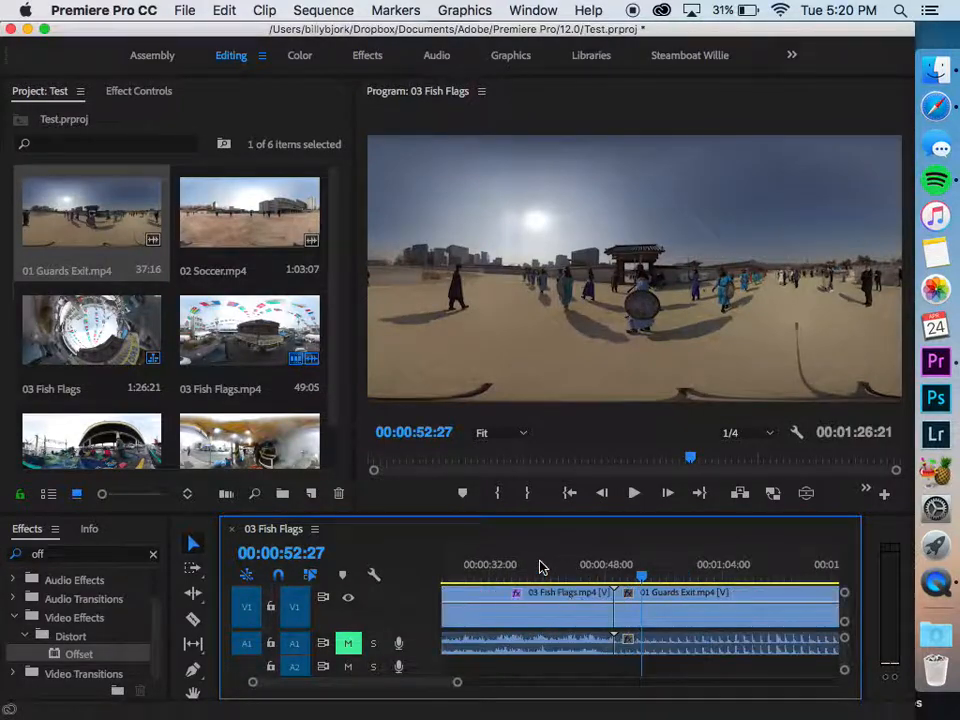
# Search the effects for "refra" and apply GoPro VR Reframe to the 01 Guards Exit.mp4 clip
pyautogui.click(650, 615)
pyautogui.hscroll(3, 655, 622)
pyautogui.hscroll(1, 655, 622)
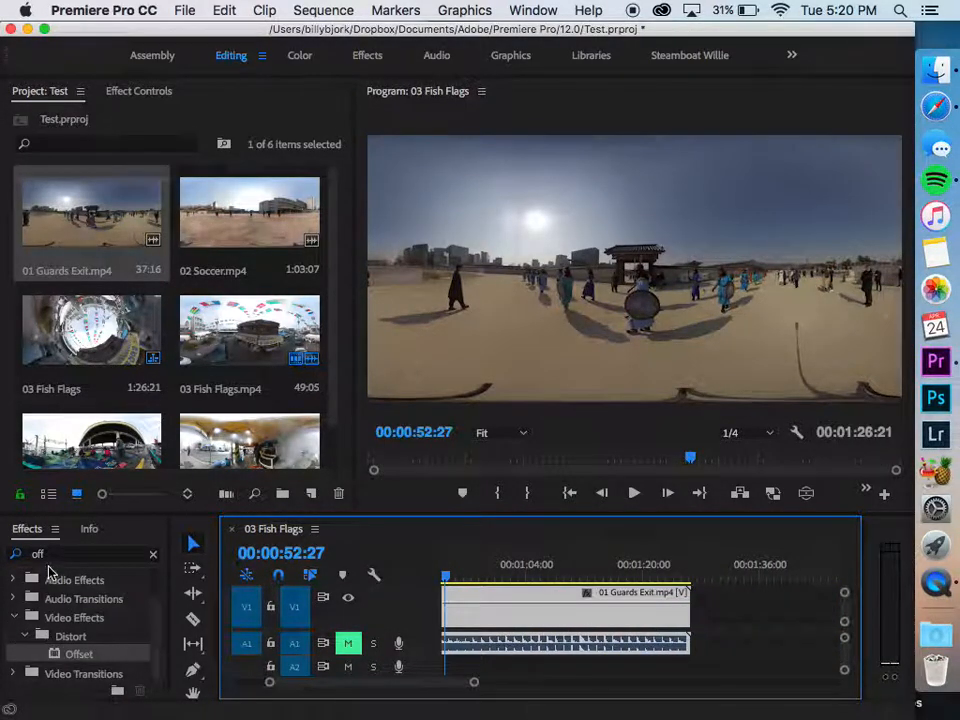
pyautogui.click(62, 552)
pyautogui.write('refra')
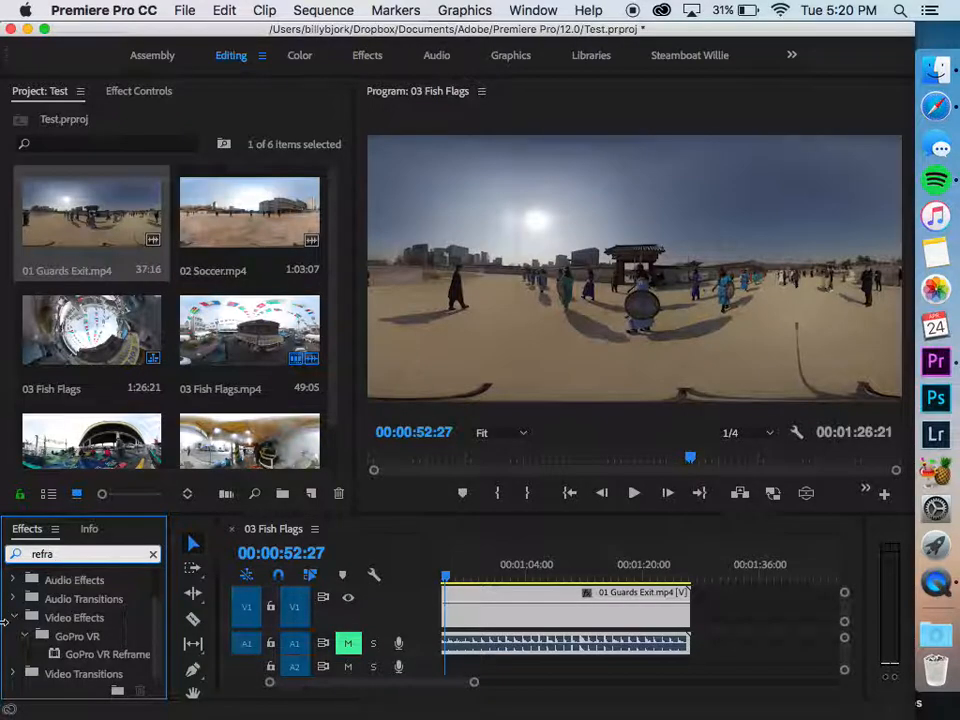
pyautogui.moveTo(101, 652); pyautogui.dragTo(508, 603)
pyautogui.hscroll(5, 560, 598)
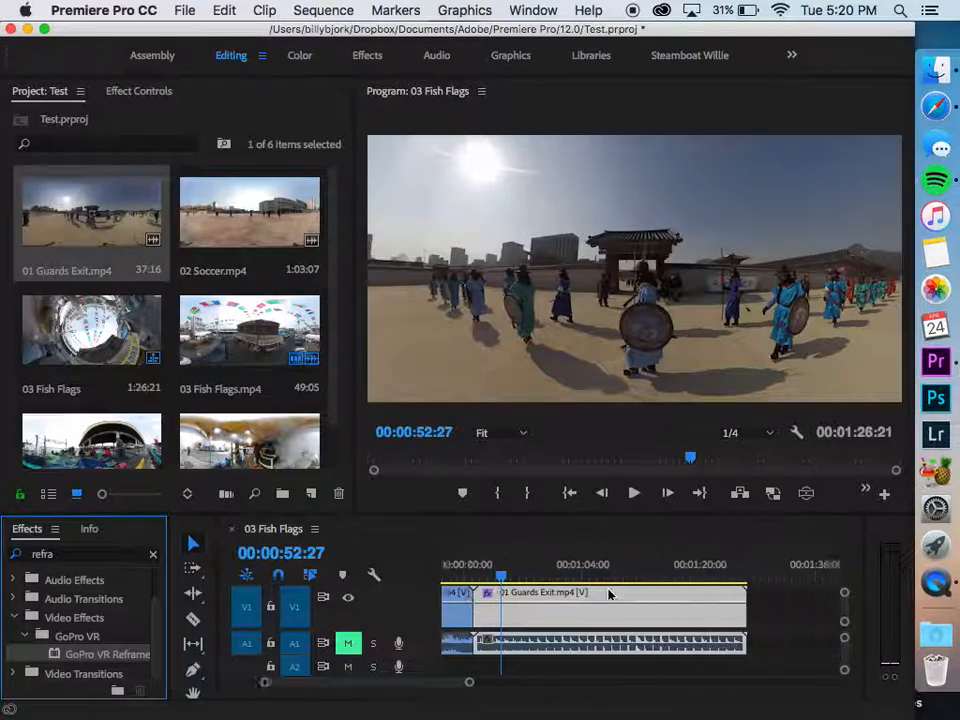
pyautogui.click(830, 598)
pyautogui.click(638, 632)
pyautogui.hscroll(-2, 638, 632)
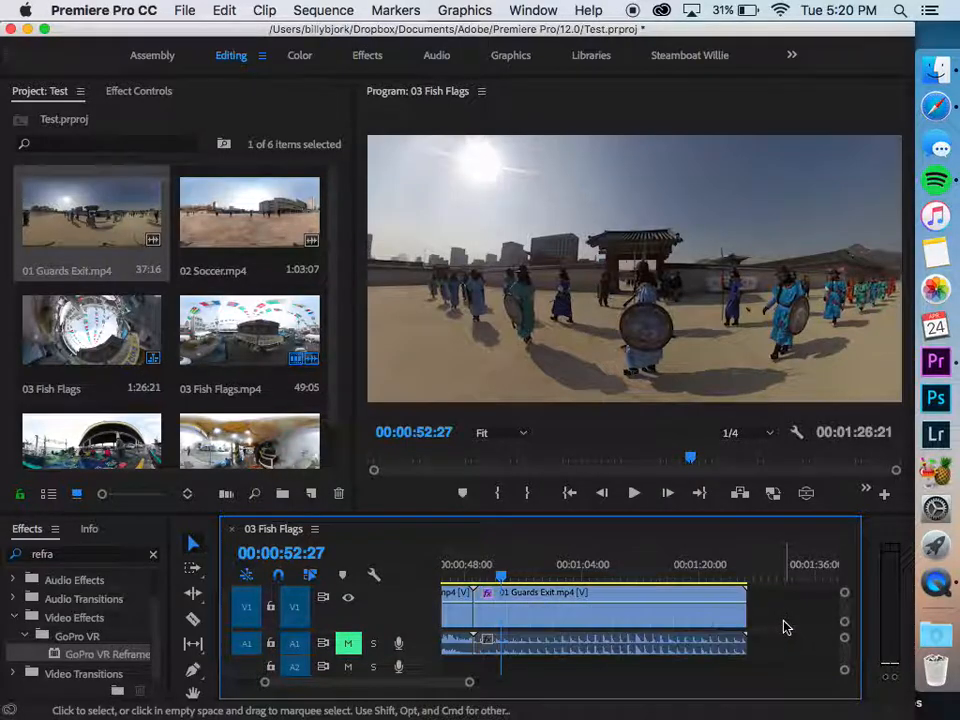
# Set the Guards Exit clip's FOV to 34 and yaw to 13°, and start FOV, yaw and pitch keyframes at 00:00:52:27
pyautogui.click(135, 92)
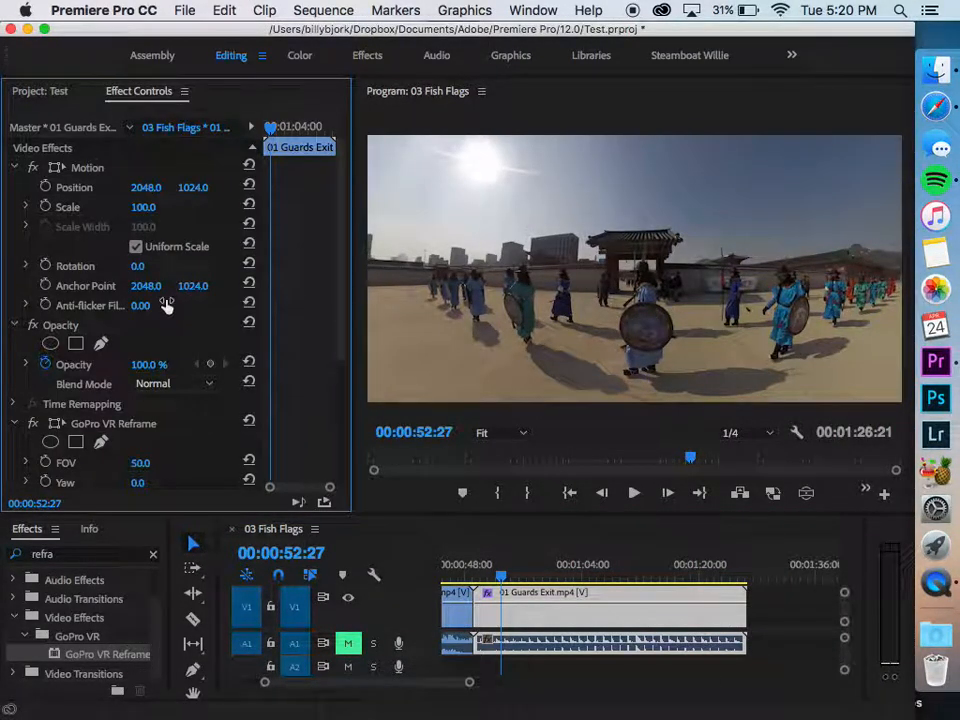
pyautogui.scroll(-5, 300, 433)
pyautogui.moveTo(140, 265); pyautogui.dragTo(108, 265)
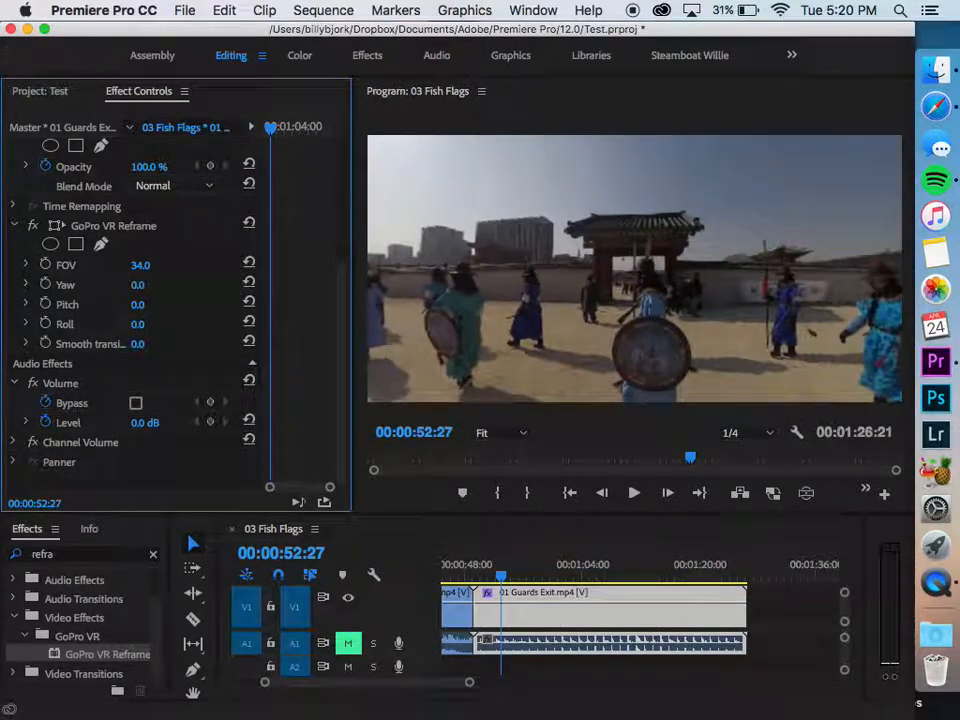
pyautogui.click(46, 265)
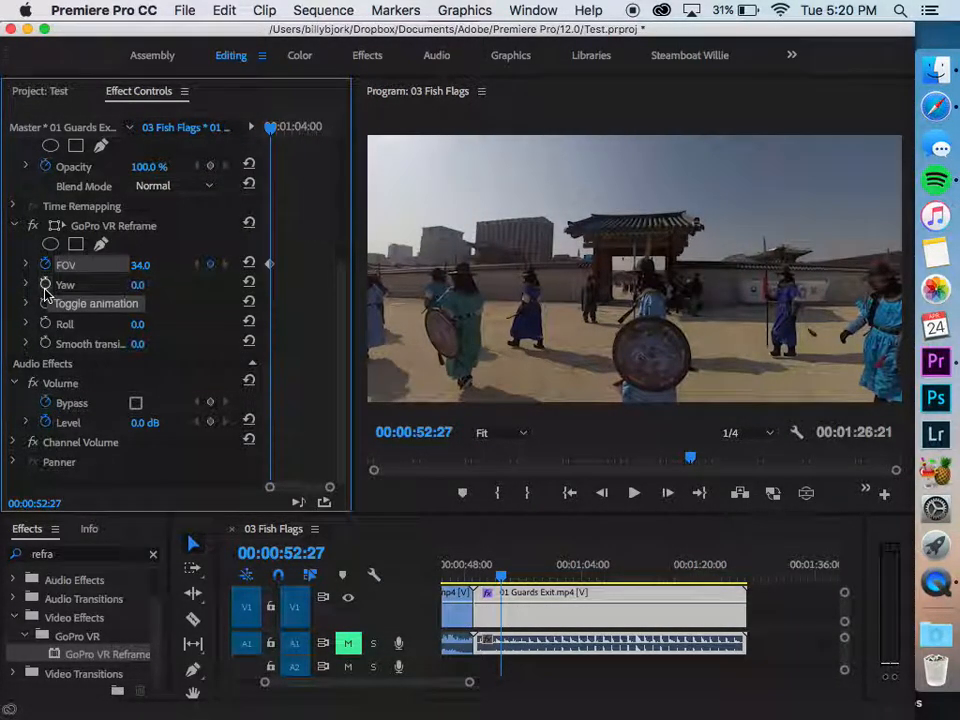
pyautogui.moveTo(141, 285)
pyautogui.mouseDown()
pyautogui.moveTo(186, 285)
pyautogui.moveTo(146, 285)
pyautogui.moveTo(154, 285)
pyautogui.mouseUp()
pyautogui.click(45, 284)
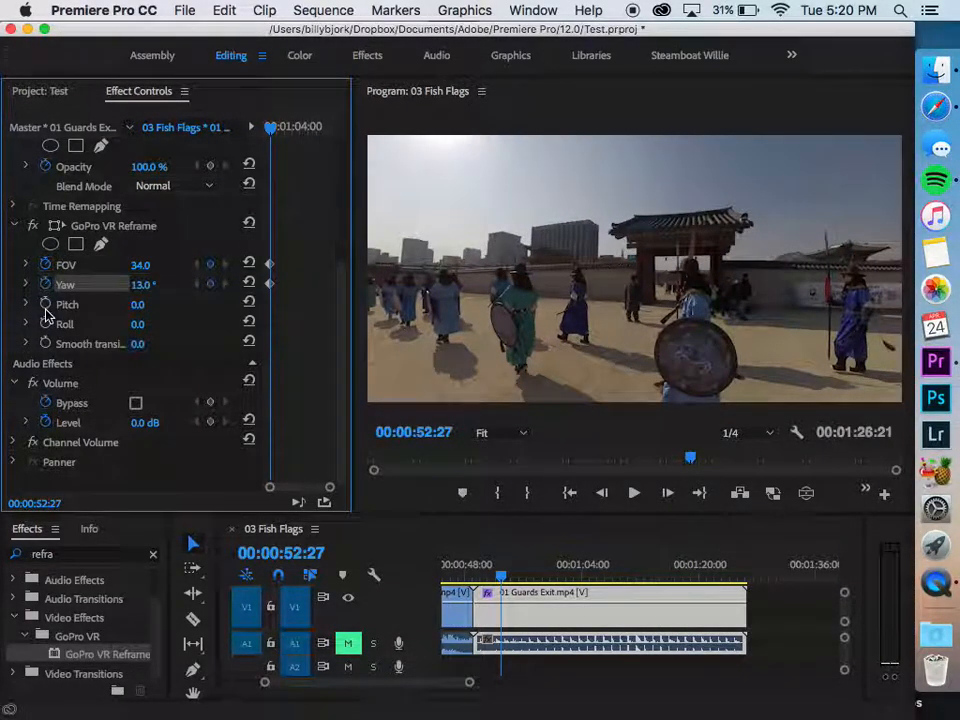
pyautogui.click(45, 304)
# Create ending Reframe keyframes at 00:01:12:16 with a wider FOV, a larger yaw turn and an adjusted pitch
pyautogui.moveTo(510, 580); pyautogui.dragTo(643, 580)
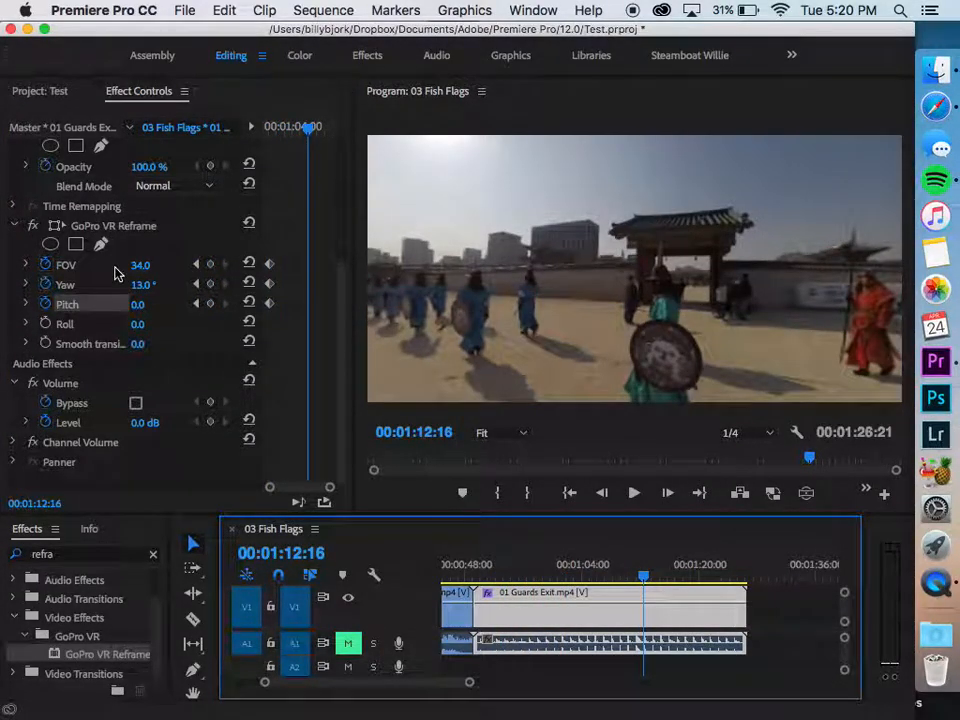
pyautogui.moveTo(141, 265); pyautogui.dragTo(332, 285)
pyautogui.moveTo(141, 265); pyautogui.dragTo(161, 284)
# Move the first set of FOV, yaw and pitch keyframes to the Guards Exit clip's start and play the animation
pyautogui.moveTo(317, 268); pyautogui.dragTo(341, 325)
pyautogui.moveTo(283, 236); pyautogui.dragTo(261, 358)
pyautogui.moveTo(474, 564); pyautogui.dragTo(484, 568)
pyautogui.press('space')
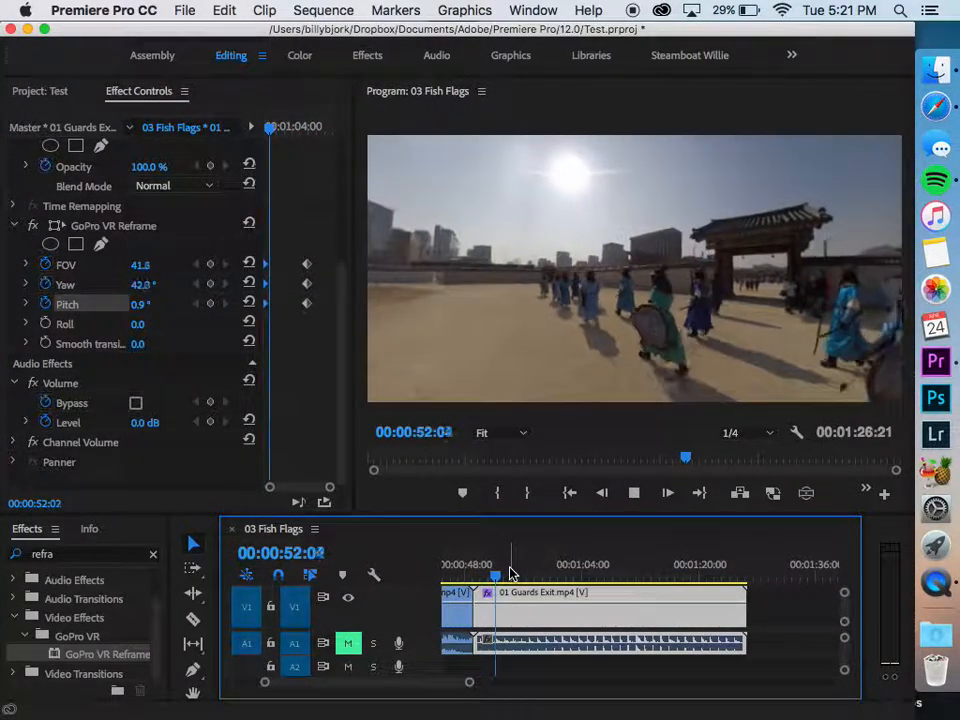
pyautogui.press('space')
# Move the ending FOV, yaw and pitch keyframes earlier, to about a third into the clip, and play the faster animation
pyautogui.moveTo(322, 232); pyautogui.dragTo(289, 306)
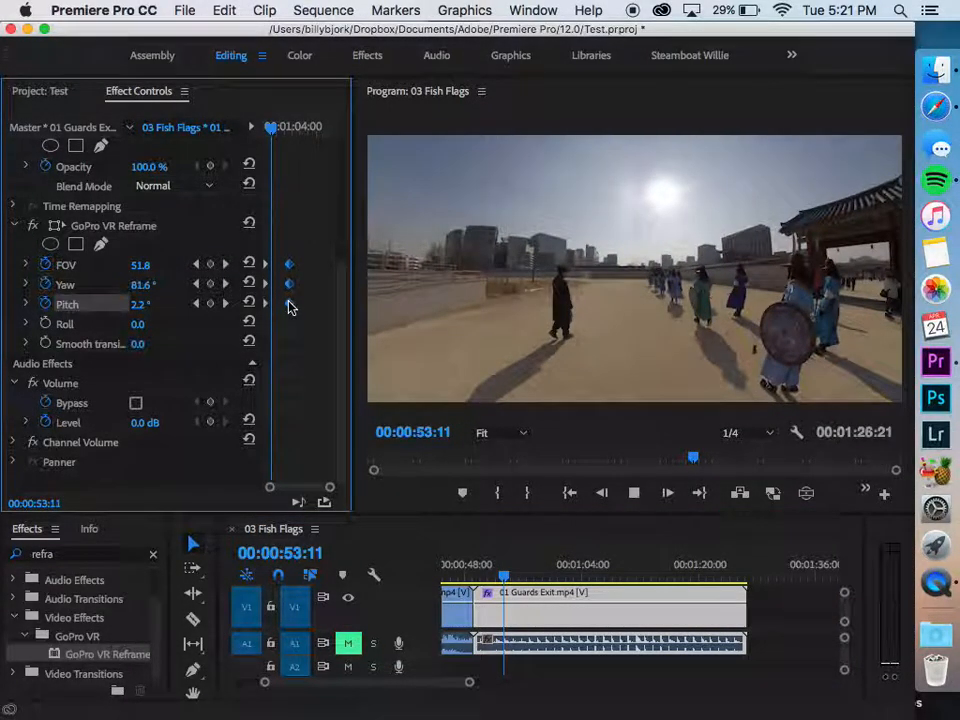
pyautogui.press('space')
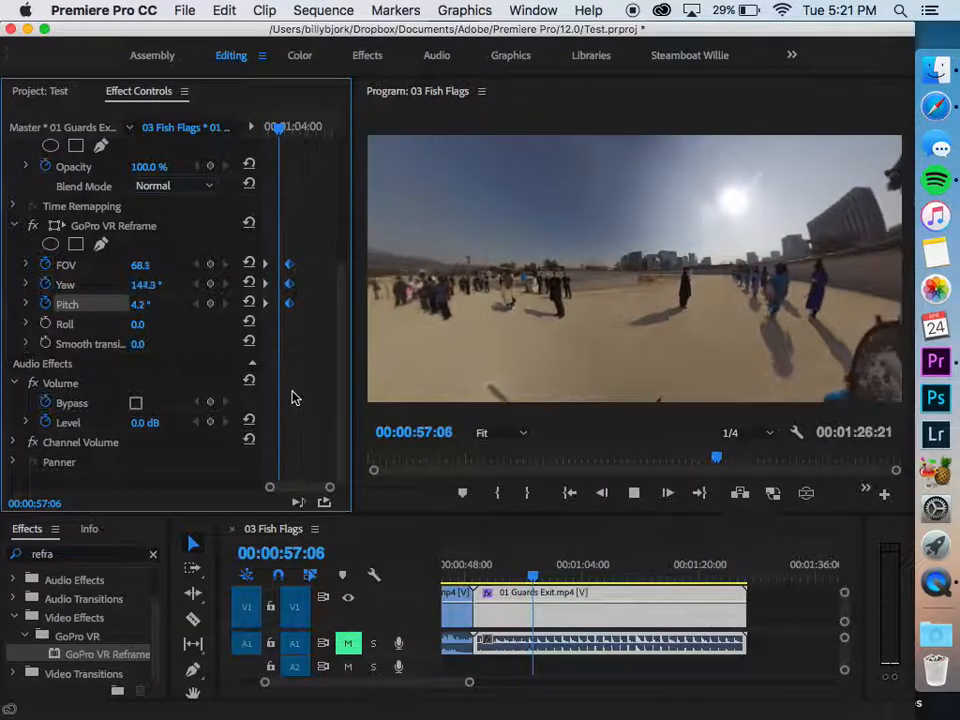
pyautogui.press('space')
# Increase the yaw rotation of the ending keyframe and realign that keyframe with the ending FOV and pitch keyframes
pyautogui.moveTo(289, 284); pyautogui.dragTo(279, 284)
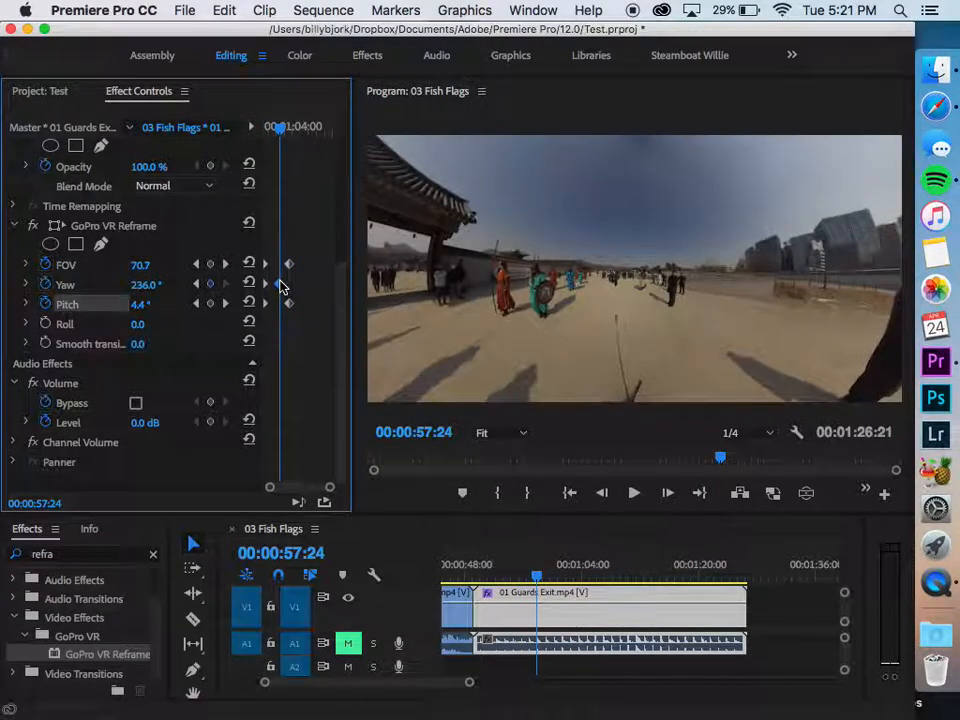
pyautogui.moveTo(145, 285); pyautogui.dragTo(250, 285)
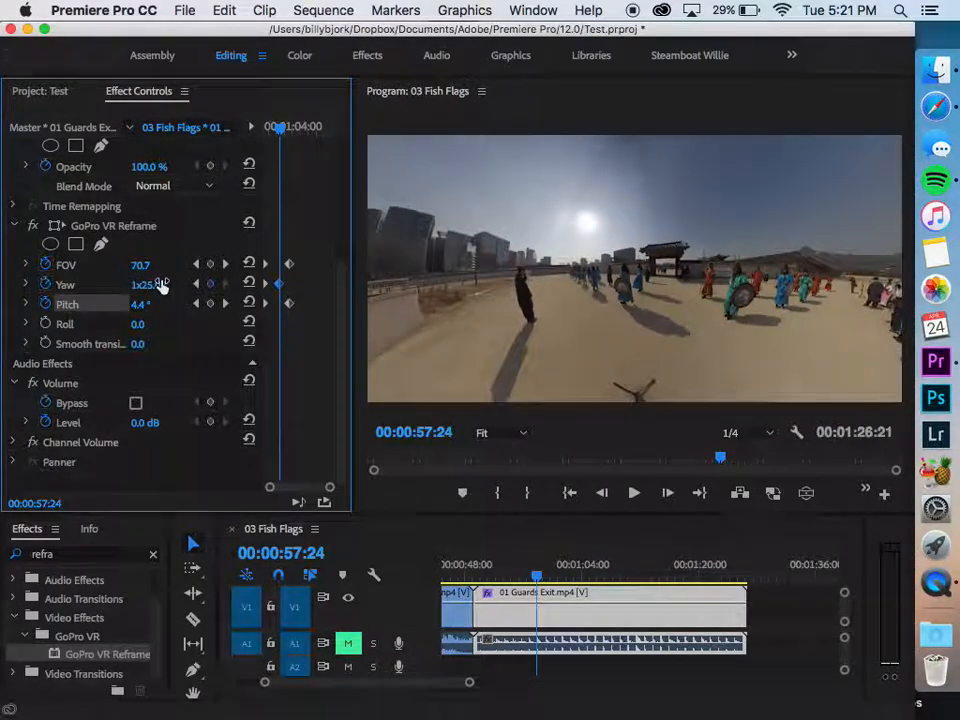
pyautogui.moveTo(150, 287); pyautogui.dragTo(138, 287)
pyautogui.moveTo(279, 284); pyautogui.dragTo(289, 286)
# Play the adjusted yaw animation, including from 00:00:55:00, to review the spin
pyautogui.press('space')
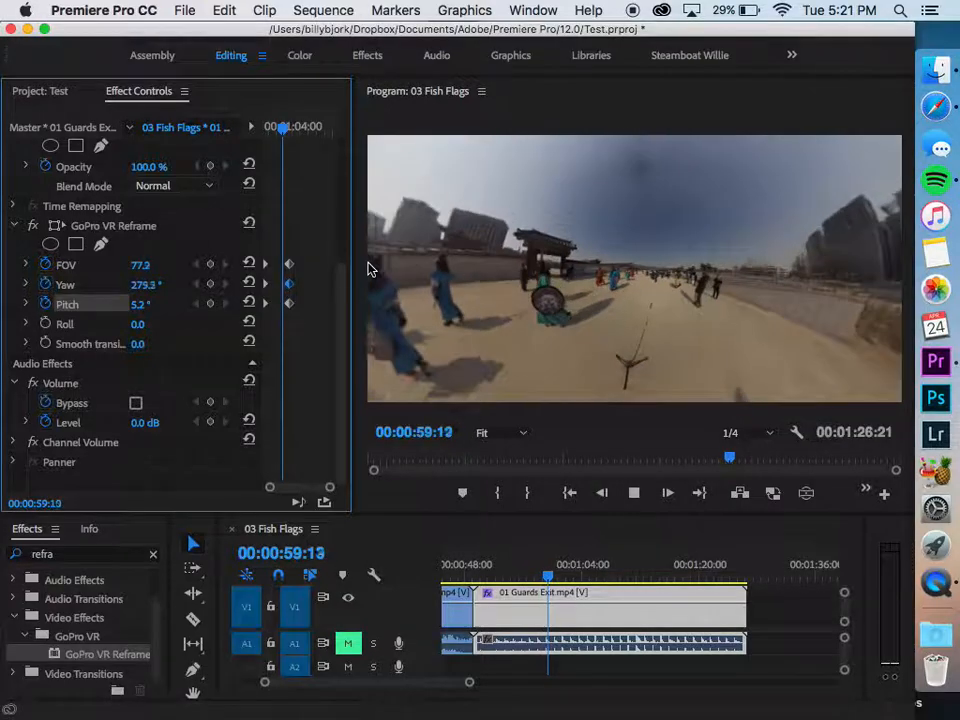
pyautogui.press('space')
pyautogui.click(279, 126)
pyautogui.moveTo(278, 124); pyautogui.dragTo(277, 125)
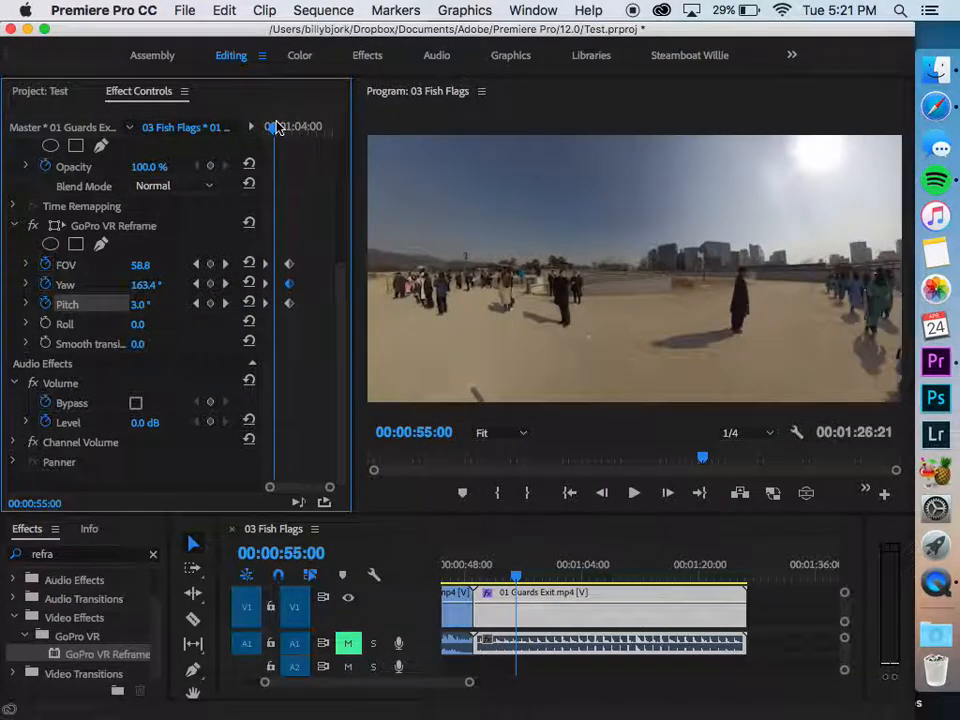
pyautogui.press('=')
pyautogui.press('space')
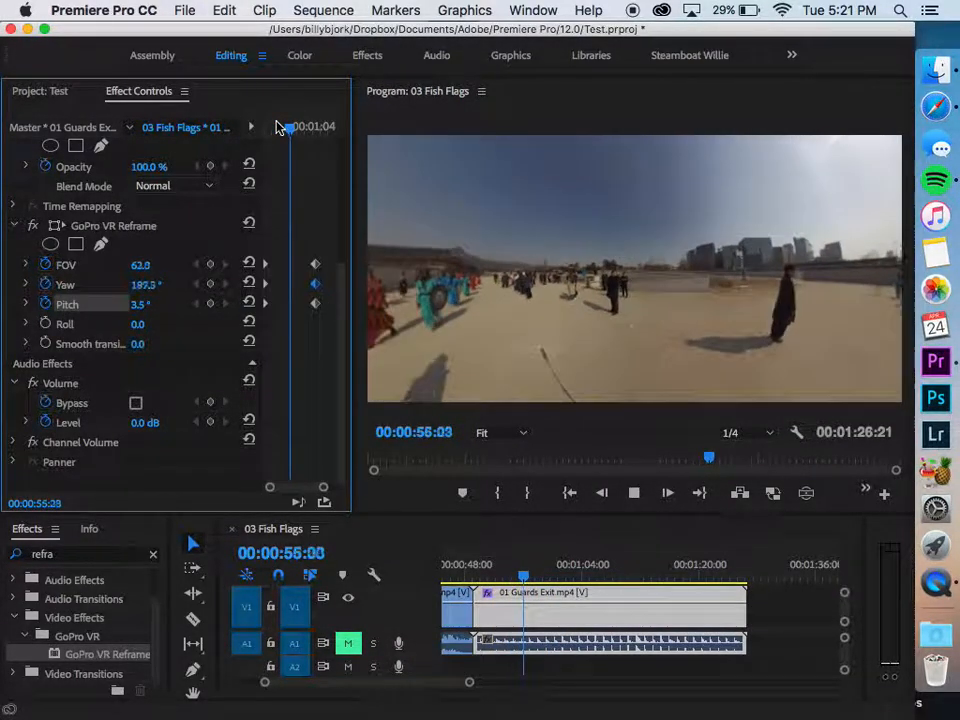
pyautogui.press('space')
pyautogui.press('-')
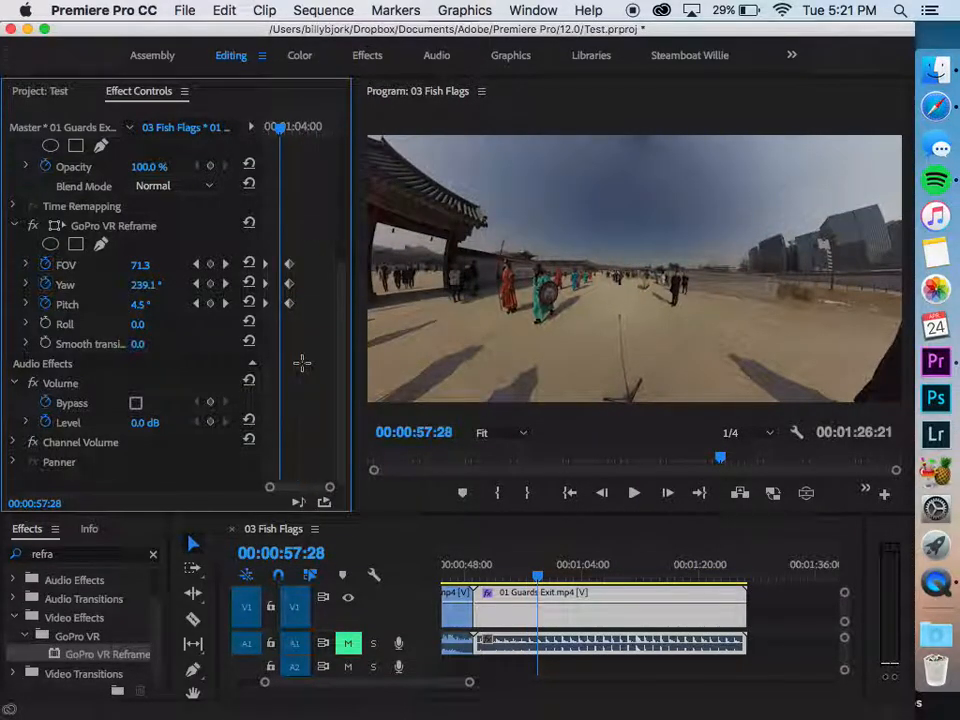
pyautogui.press('=')
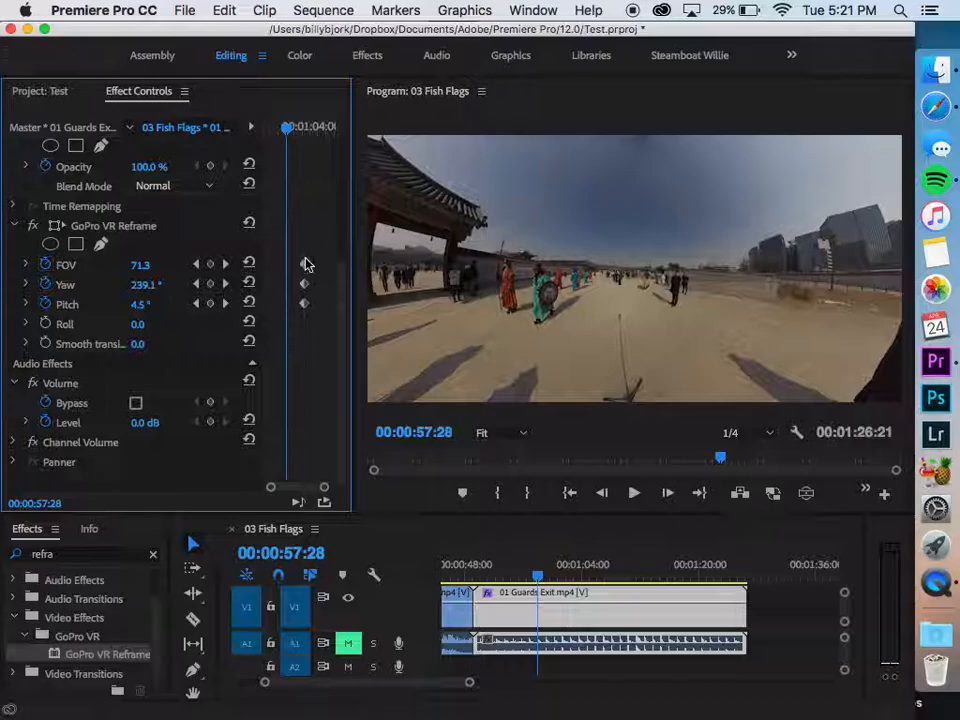
pyautogui.press('space')
pyautogui.press('space')
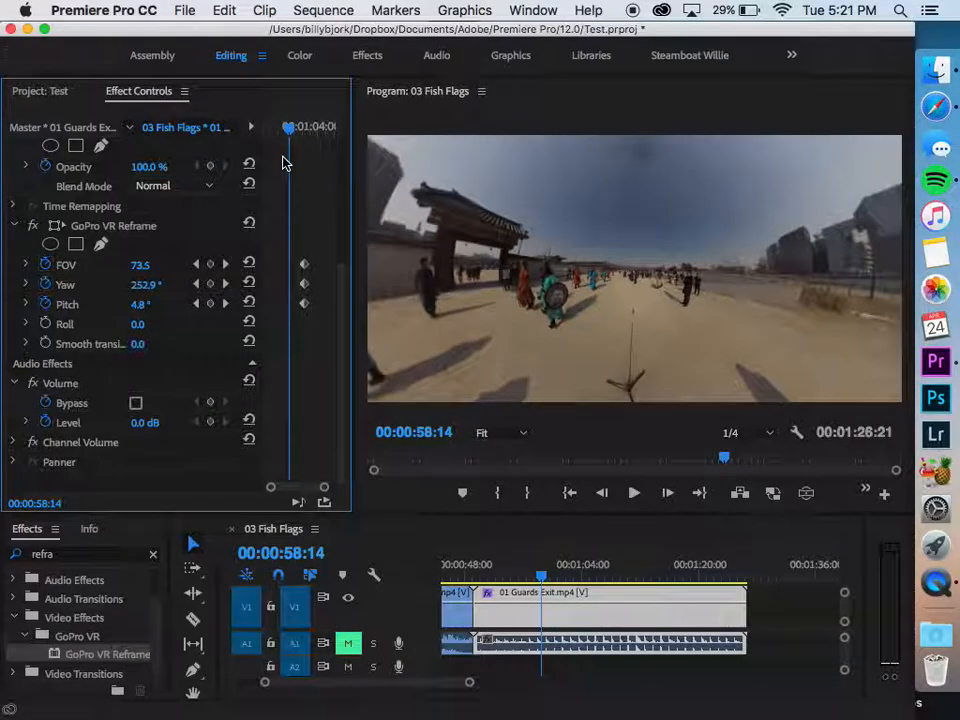
# Compare the Guards Exit footage at 00:00:50:22 with the GoPro VR Reframe effect turned off and back on
pyautogui.moveTo(318, 248); pyautogui.dragTo(303, 312)
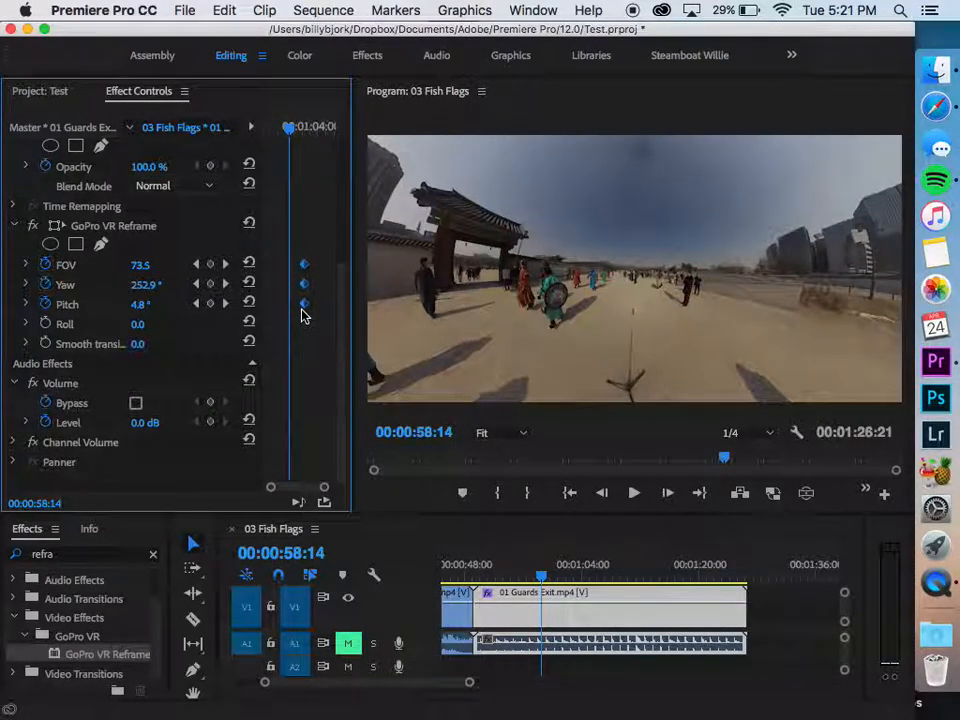
pyautogui.click(484, 568)
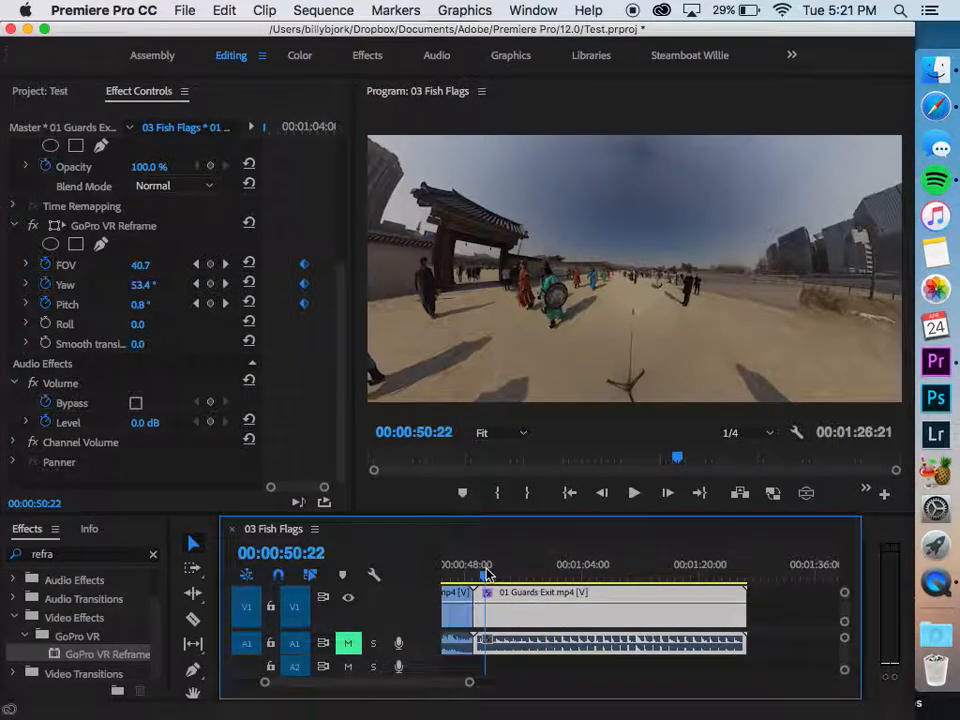
pyautogui.click(33, 227)
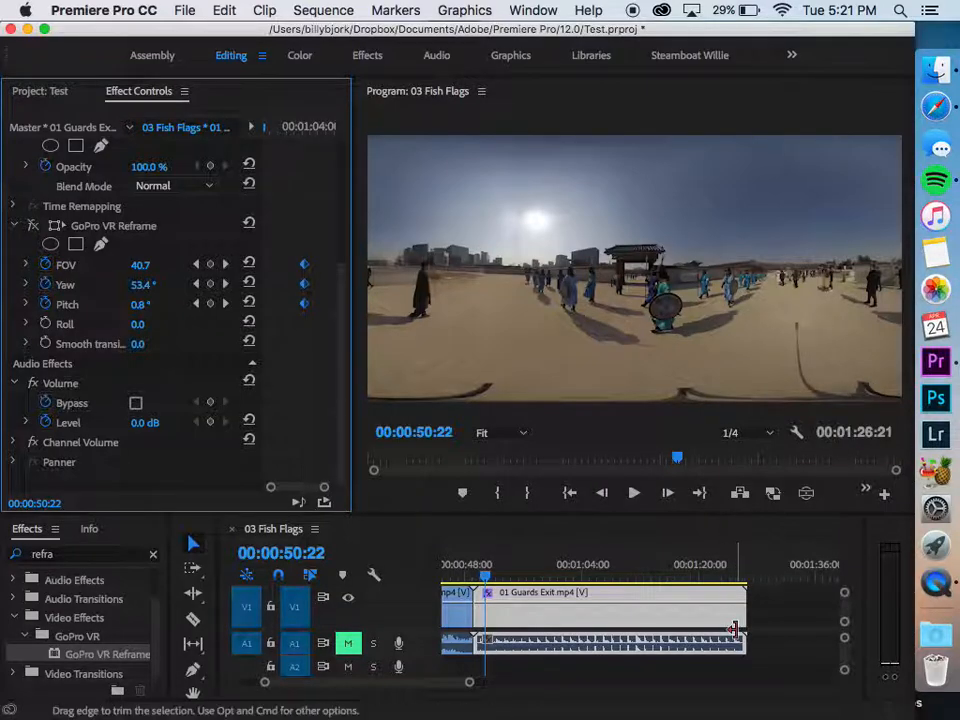
pyautogui.click(782, 626)
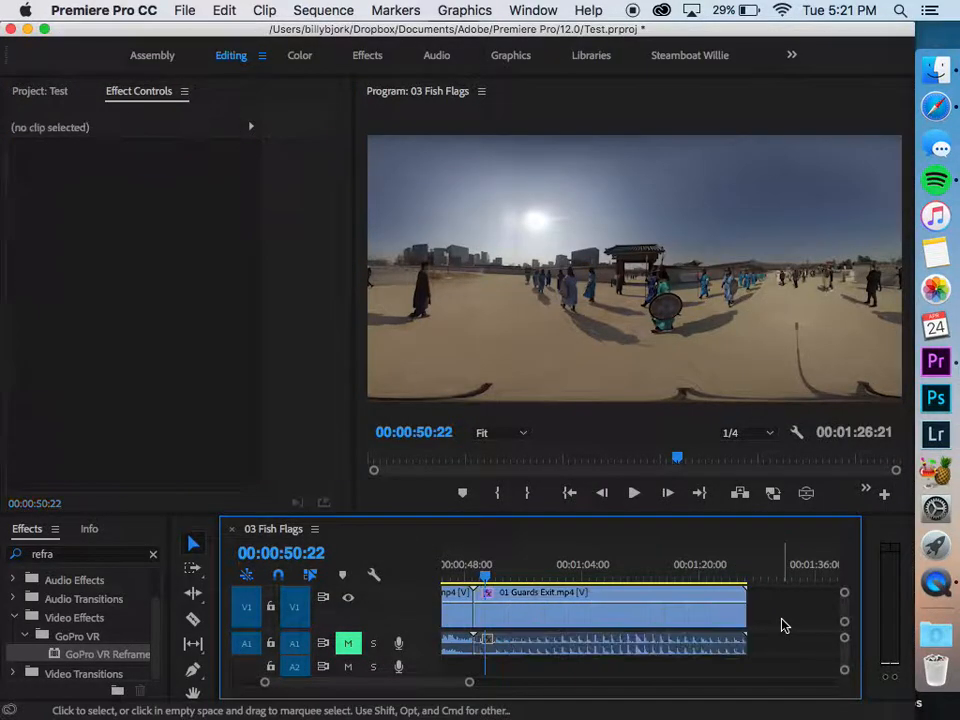
pyautogui.click(720, 614)
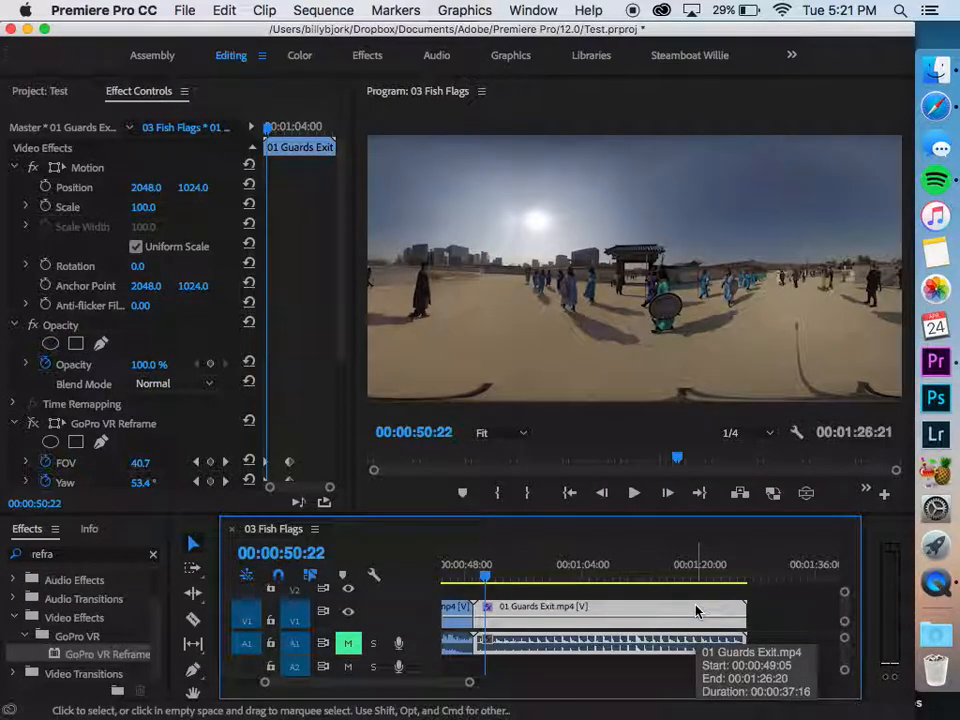
pyautogui.scroll(-1, 697, 612)
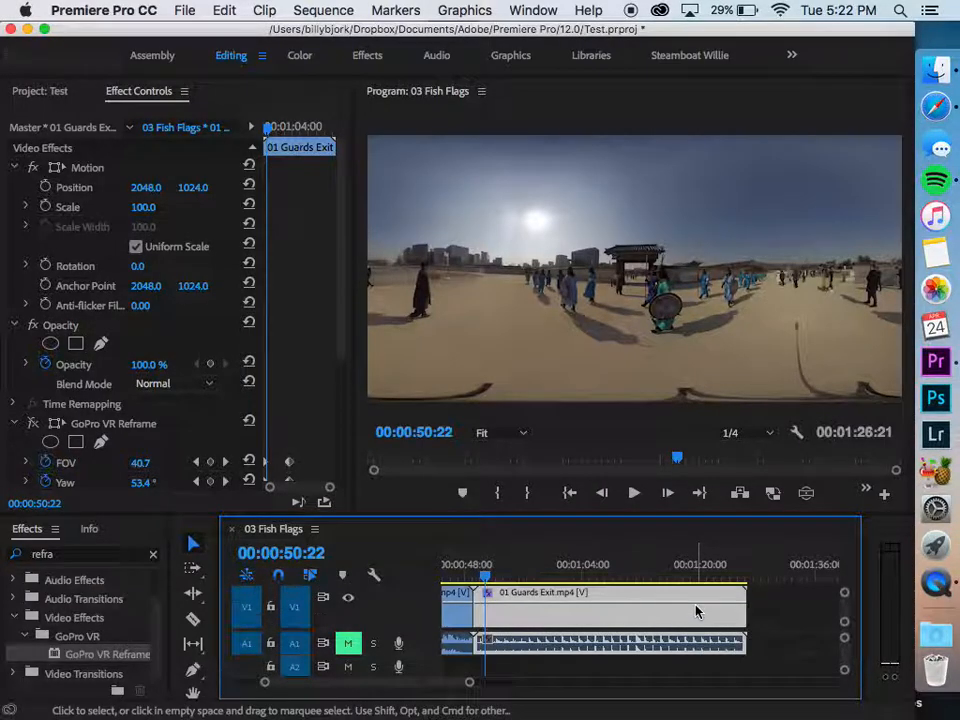
pyautogui.scroll(-1, 310, 381)
pyautogui.scroll(-4, 310, 381)
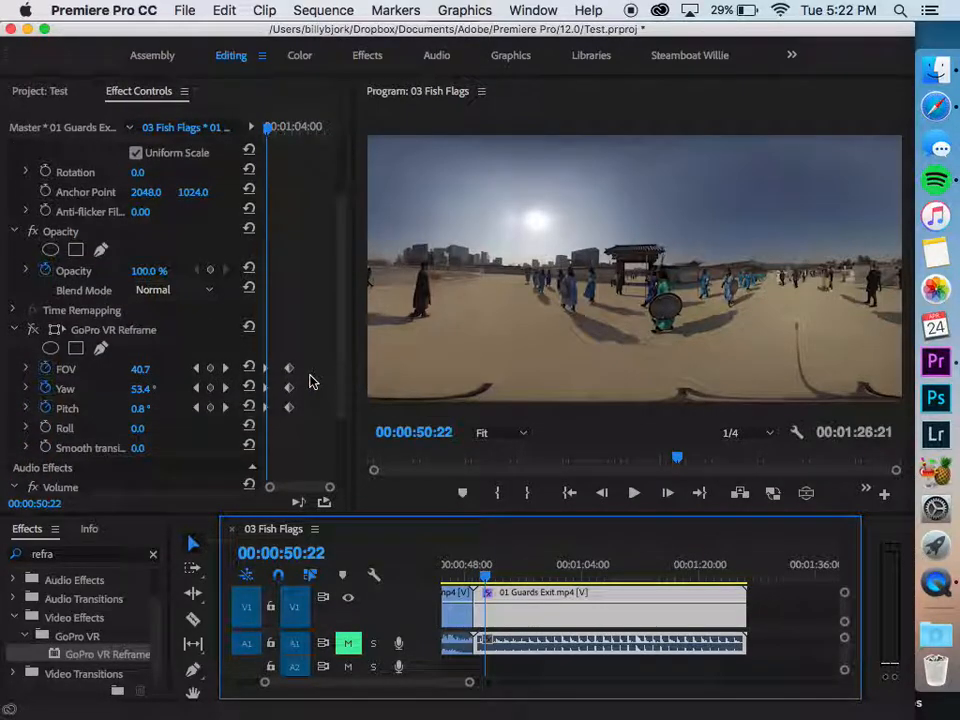
pyautogui.scroll(-5, 310, 381)
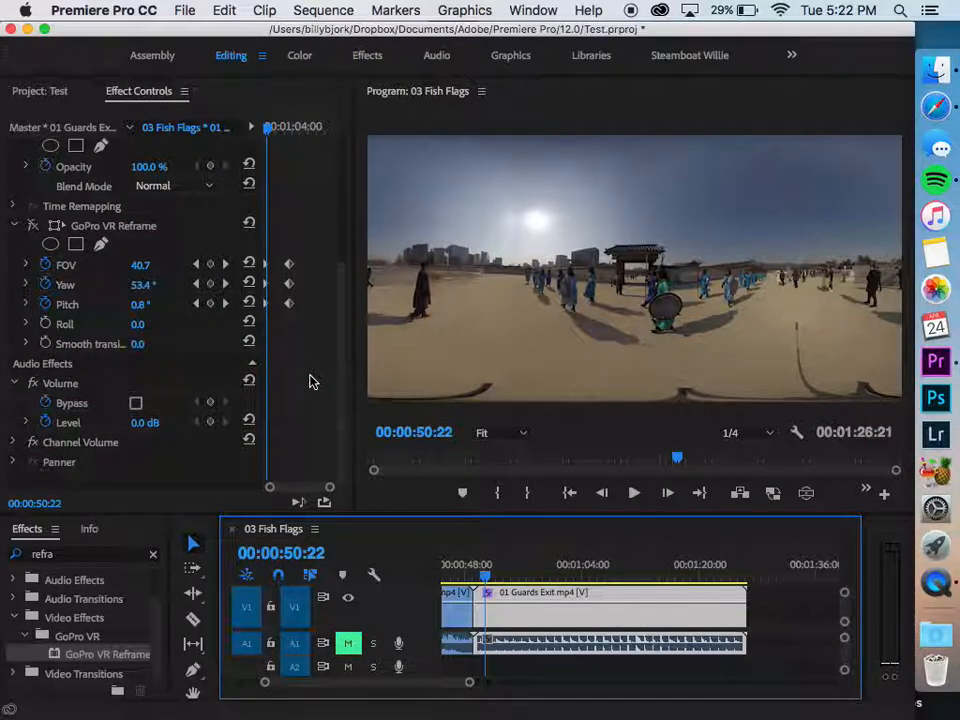
pyautogui.click(32, 227)
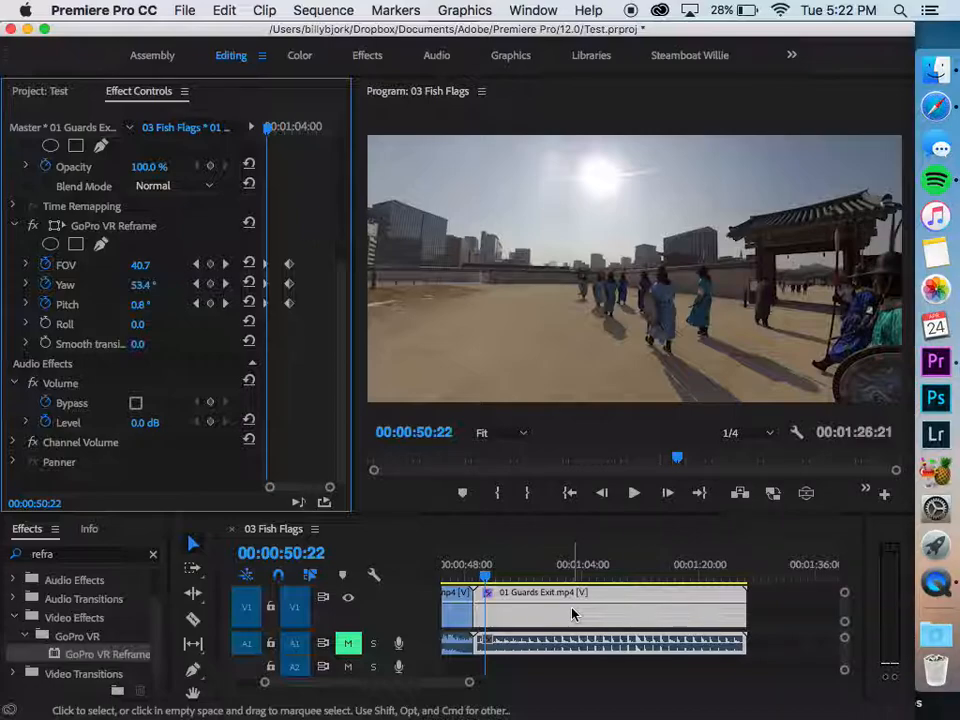
# Delete all FOV, yaw and pitch keyframes on the 01 Guards Exit.mp4 clip and move the playhead to 00:00:49:05
pyautogui.press('super+s')
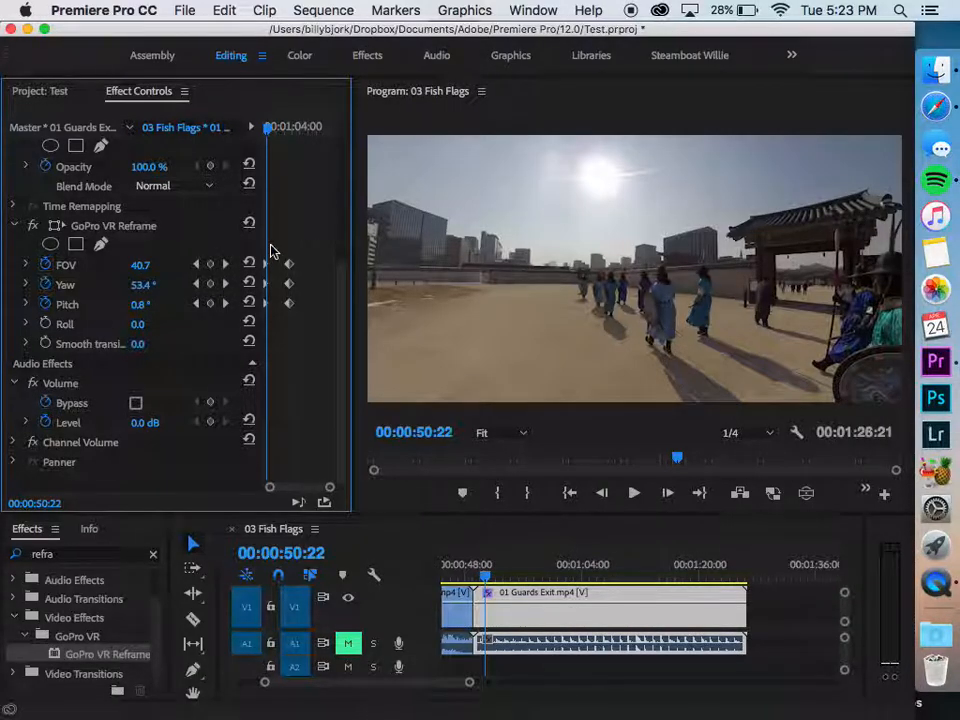
pyautogui.moveTo(296, 210); pyautogui.dragTo(216, 388)
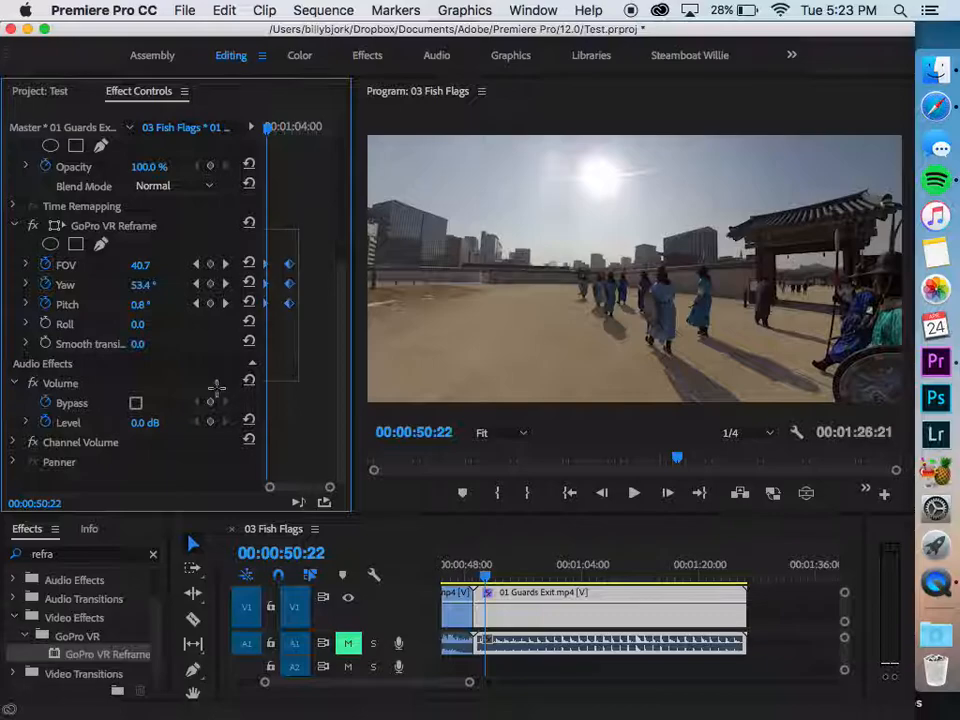
pyautogui.press('Delete')
pyautogui.moveTo(270, 127); pyautogui.dragTo(144, 135)
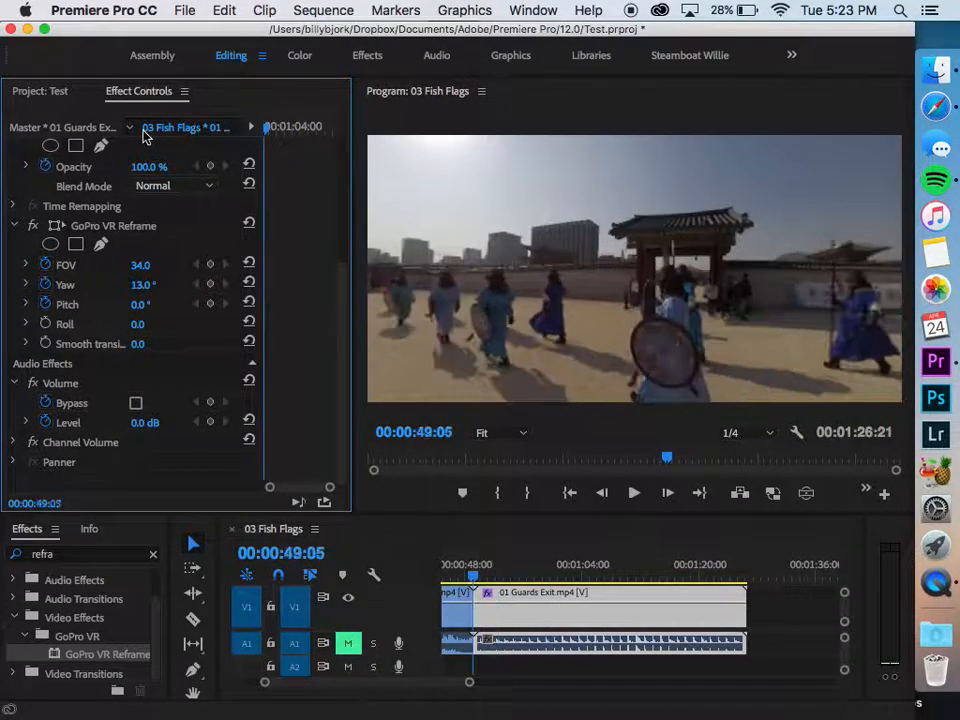
# Reframe the clip's first frame as a tiny planet with FOV 85, yaw 0° and pitch 81°
pyautogui.moveTo(139, 304); pyautogui.dragTo(265, 302)
pyautogui.moveTo(143, 267); pyautogui.dragTo(220, 267)
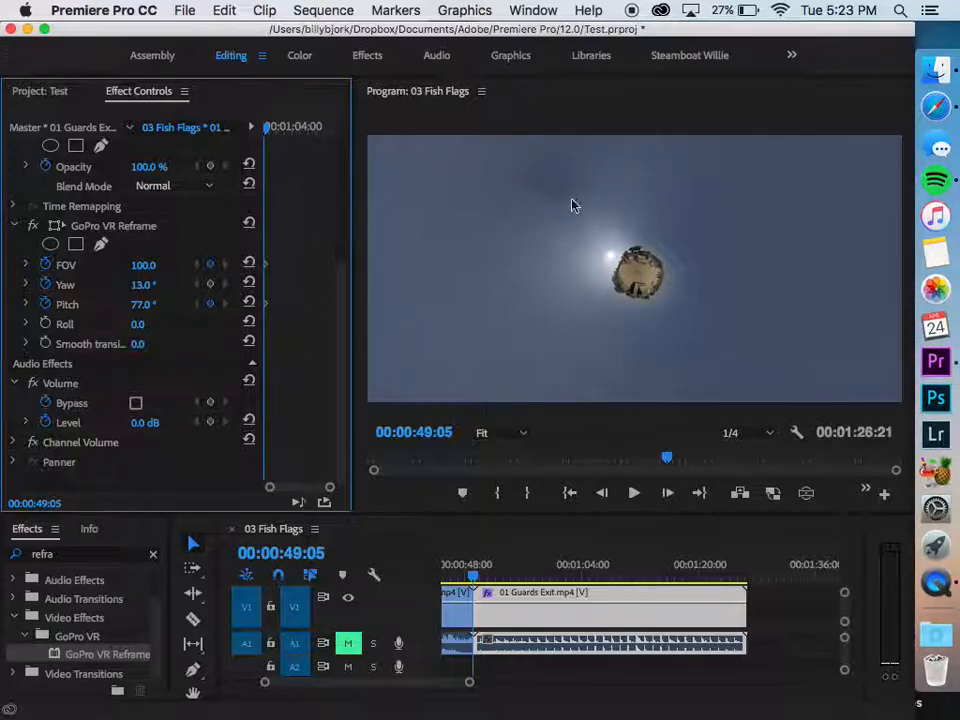
pyautogui.moveTo(143, 265); pyautogui.dragTo(125, 265)
pyautogui.click(143, 285)
pyautogui.write('0')
pyautogui.press('Return')
pyautogui.moveTo(148, 304); pyautogui.dragTo(160, 304)
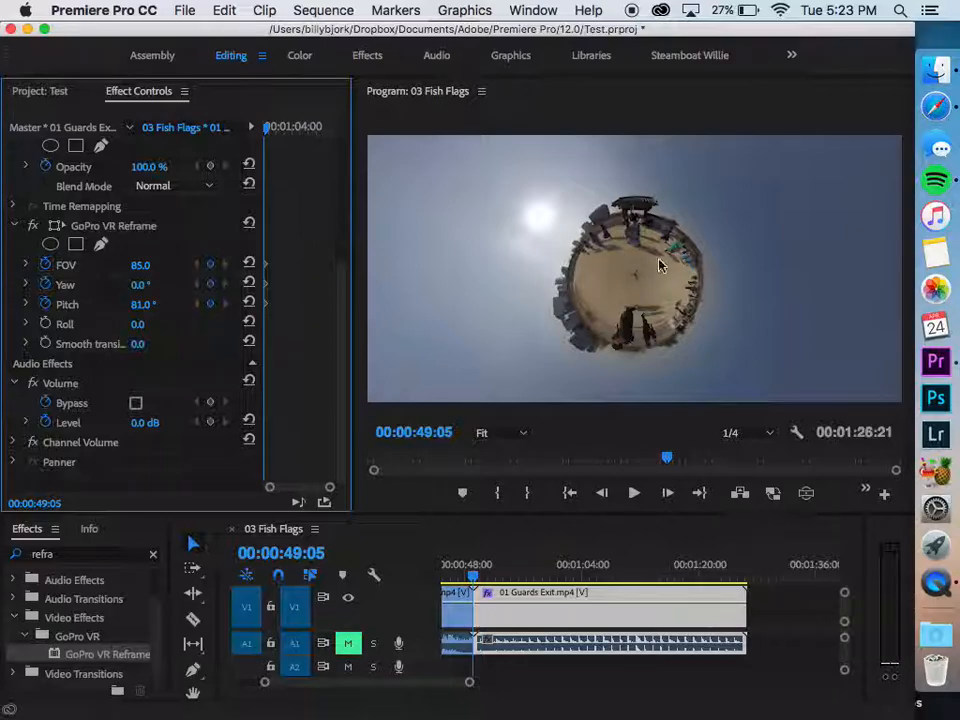
# Set the preview's playback resolution to Full and inspect the tiny-planet frame's detail at 150% zoom before returning to Fit
pyautogui.click(743, 436)
pyautogui.click(746, 449)
pyautogui.click(495, 432)
pyautogui.click(505, 563)
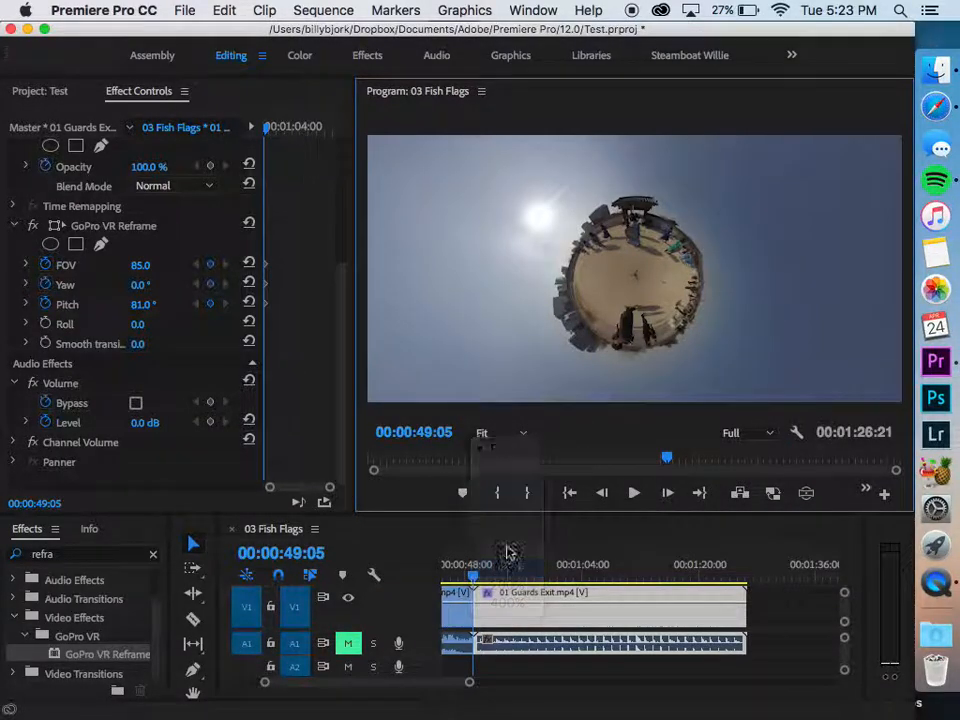
pyautogui.moveTo(896, 268); pyautogui.dragTo(897, 211)
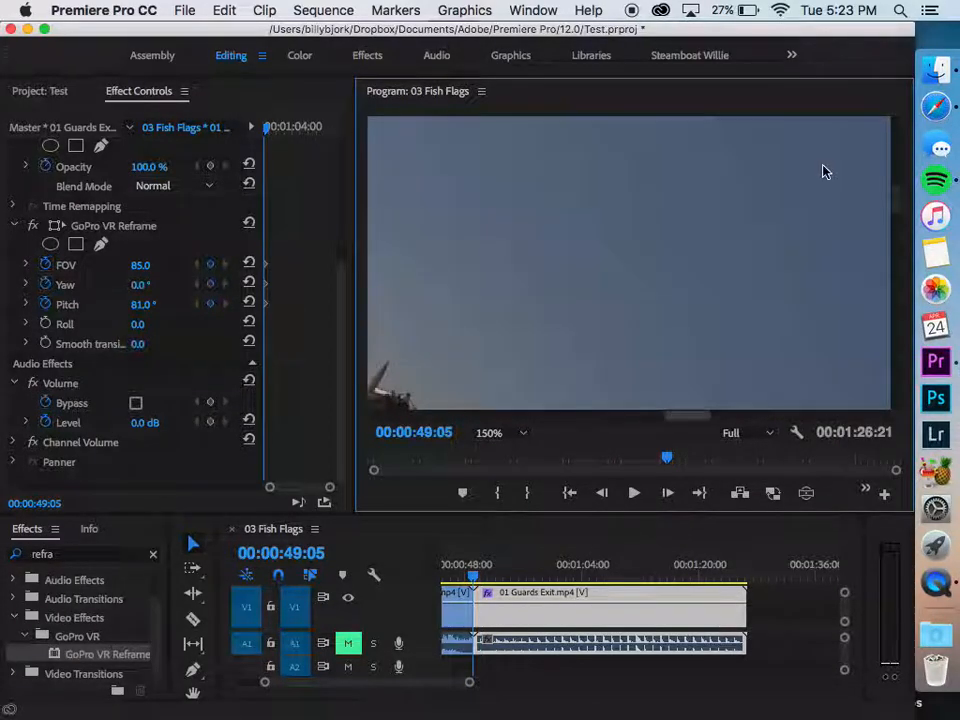
pyautogui.moveTo(896, 208); pyautogui.dragTo(898, 324)
pyautogui.moveTo(693, 418); pyautogui.dragTo(561, 416)
pyautogui.click(500, 434)
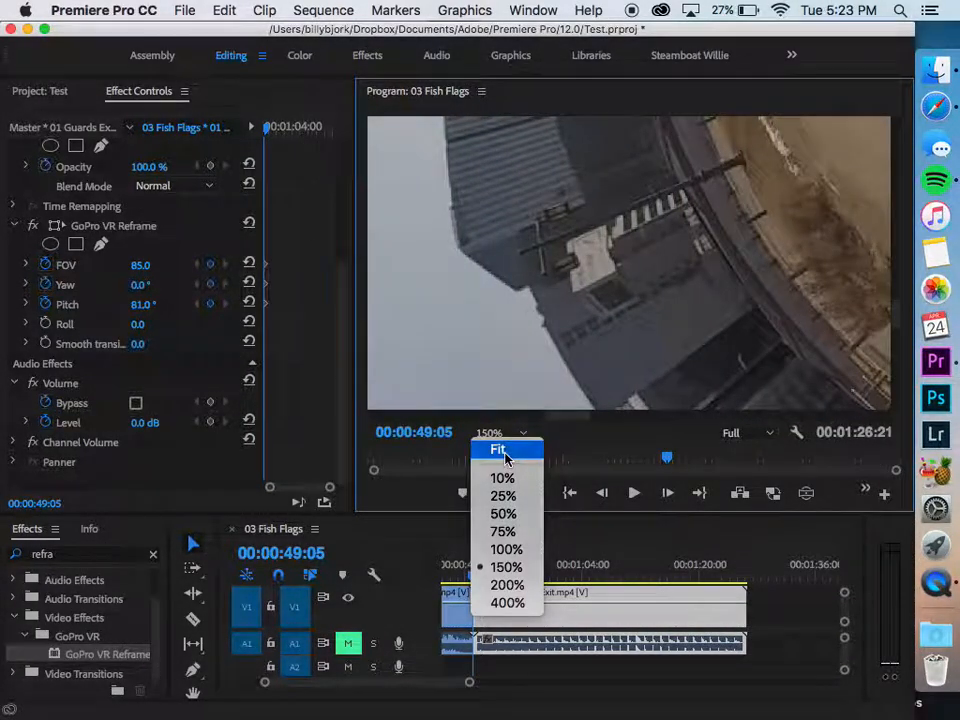
pyautogui.click(503, 452)
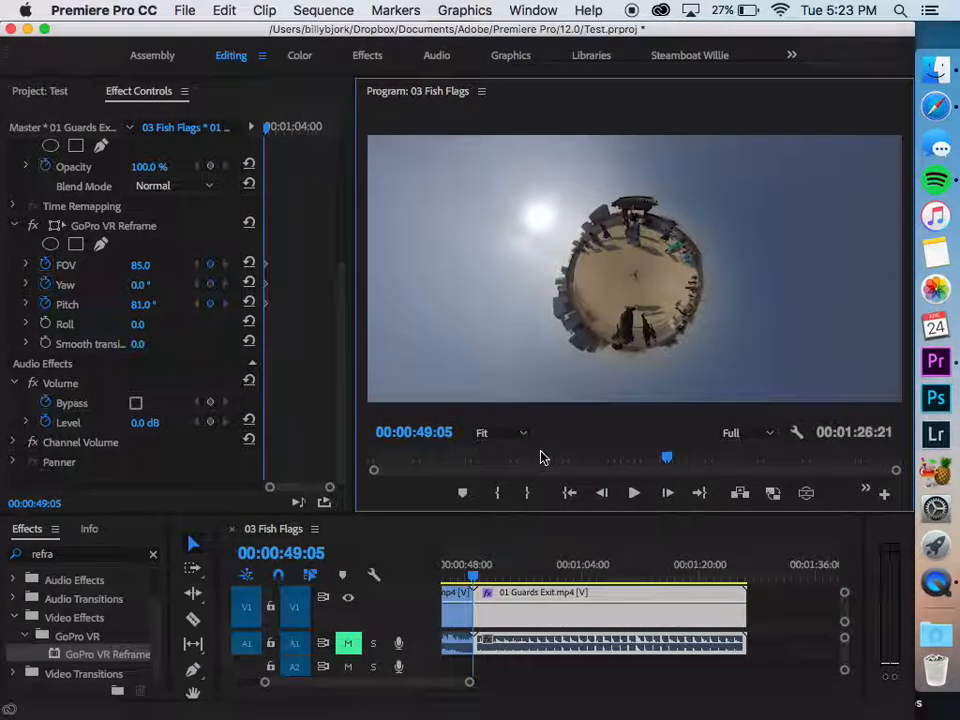
# Reselect the 01 Guards Exit.mp4 clip and bring its GoPro VR Reframe settings into view
pyautogui.click(768, 604)
pyautogui.click(634, 619)
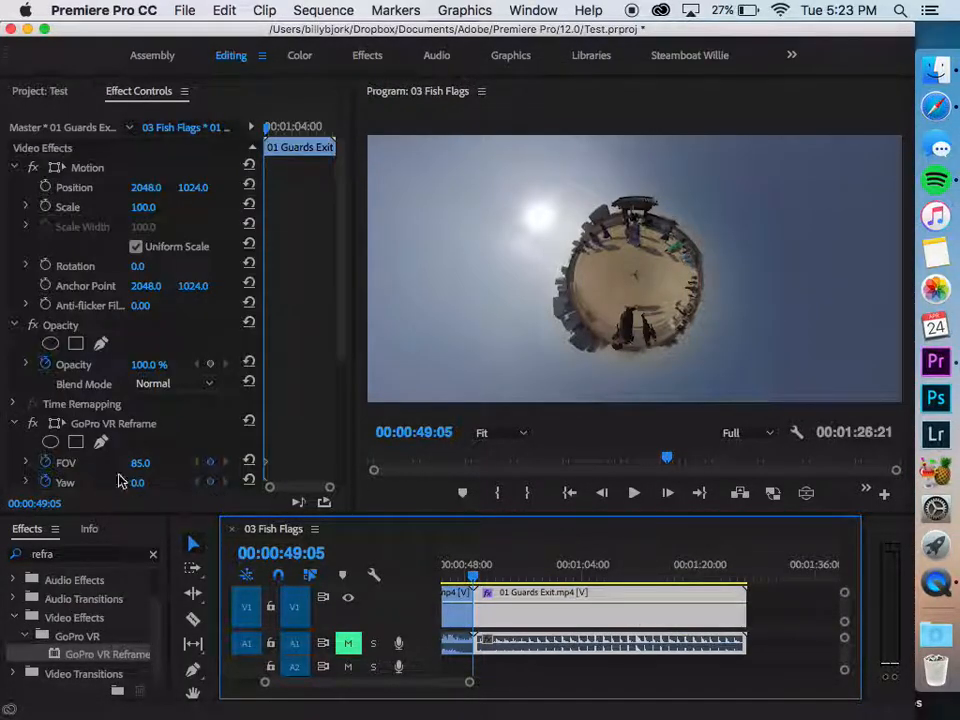
pyautogui.scroll(-3, 128, 478)
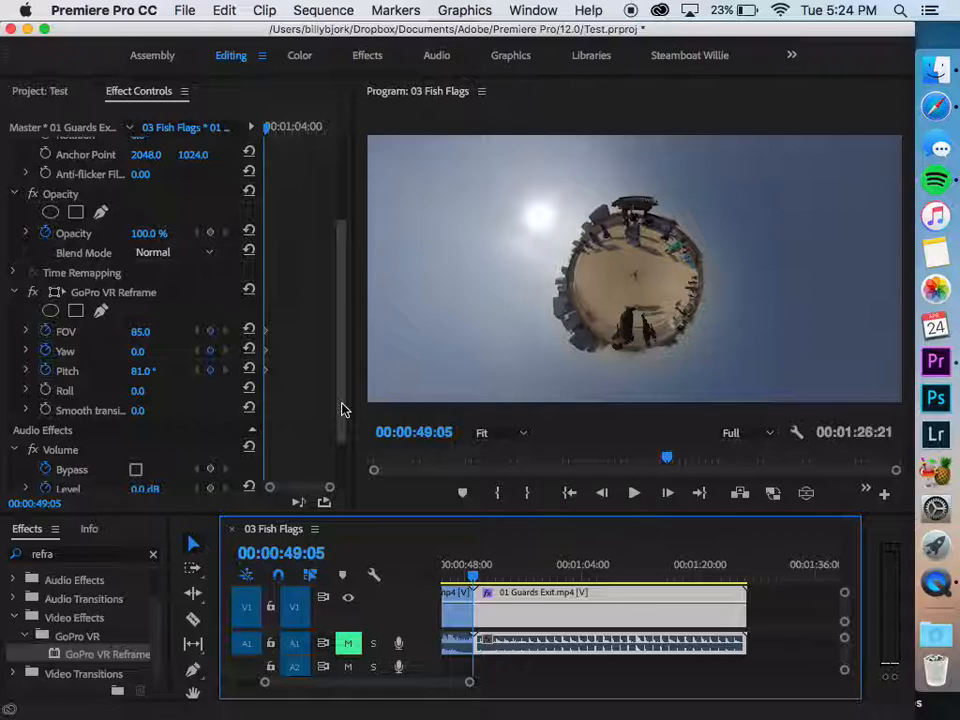
pyautogui.click(936, 586)
pyautogui.click(269, 5)
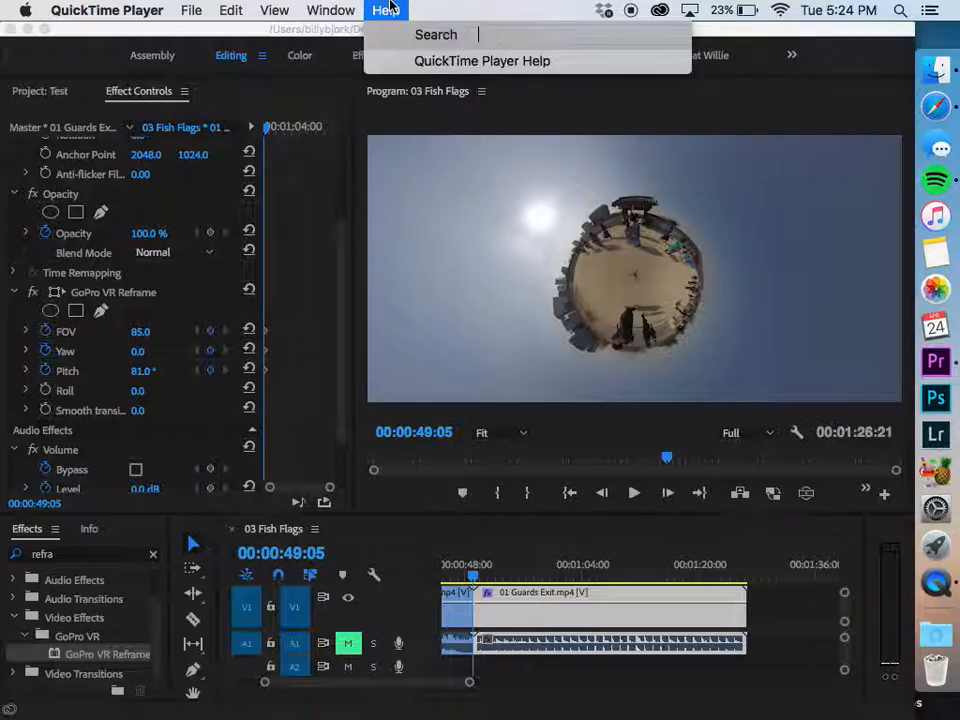
pyautogui.moveTo(197, 8)
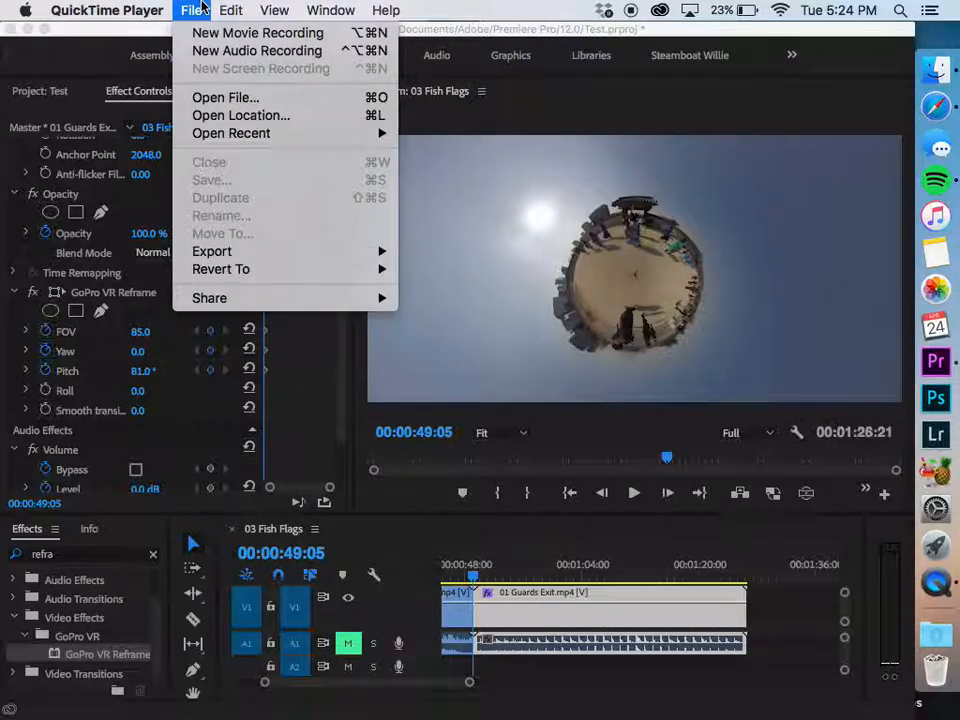